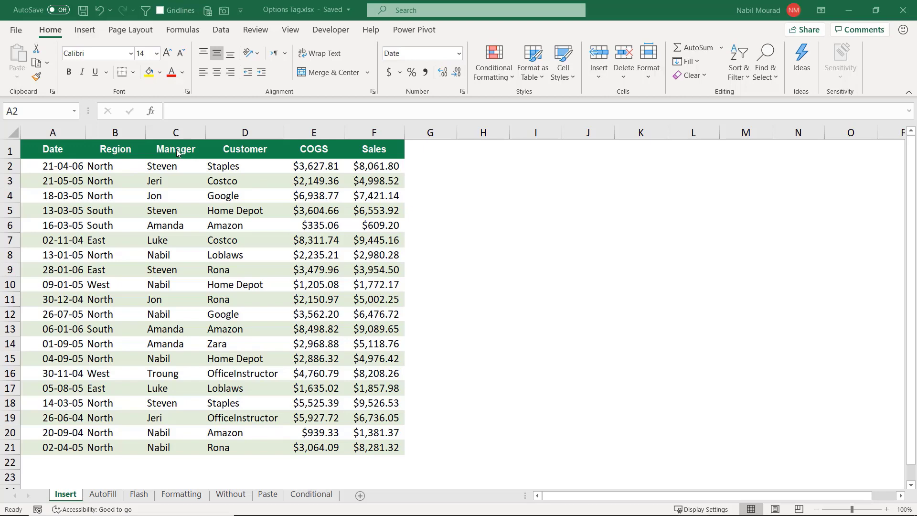
# Step: Insert a blank column at column D, before Customer
pyautogui.click(247, 130)
pyautogui.rightClick(247, 130)
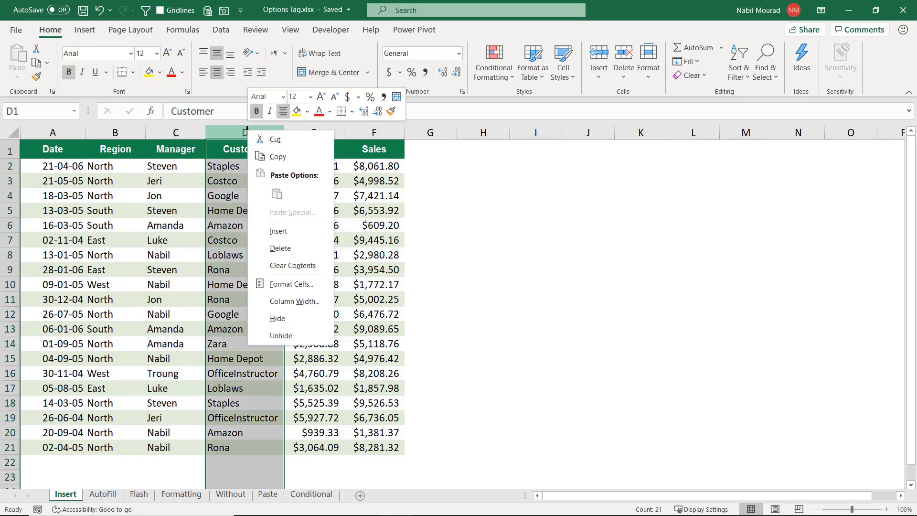
pyautogui.click(282, 239)
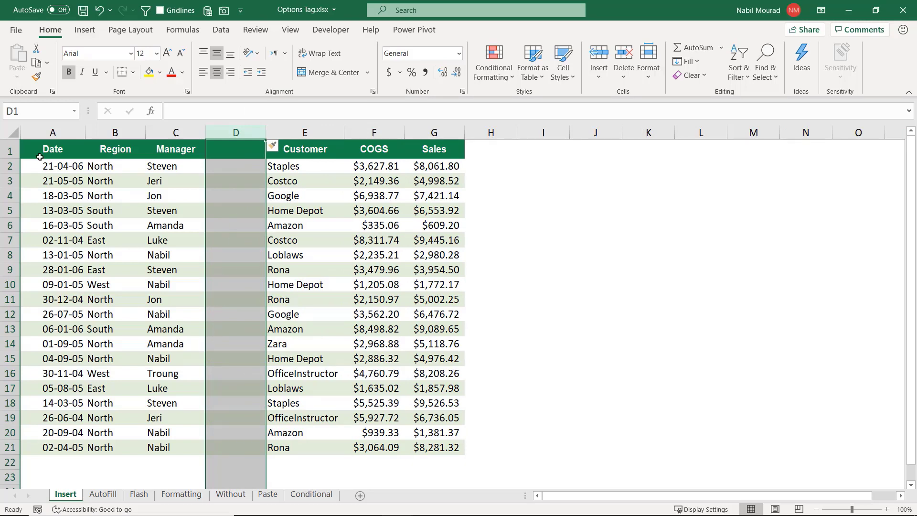
# Step: Insert a blank column at column A, before Date
pyautogui.click(54, 133)
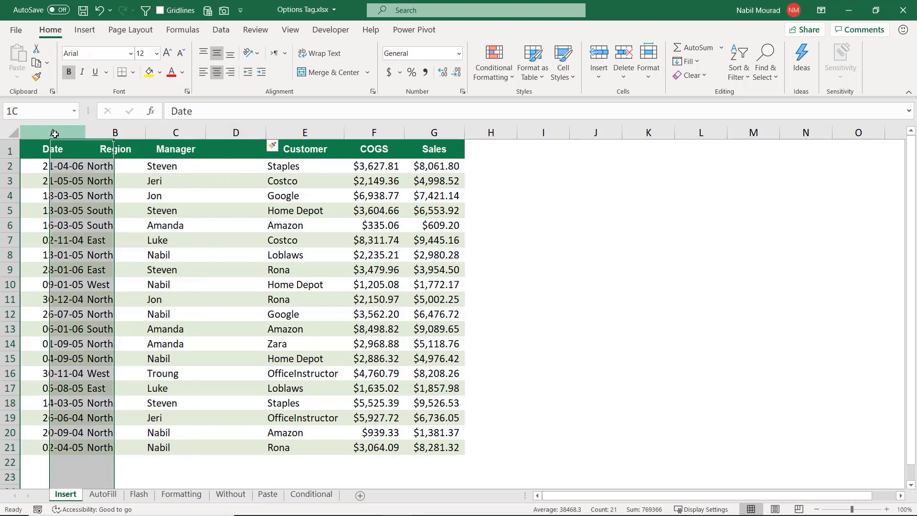
pyautogui.rightClick(55, 134)
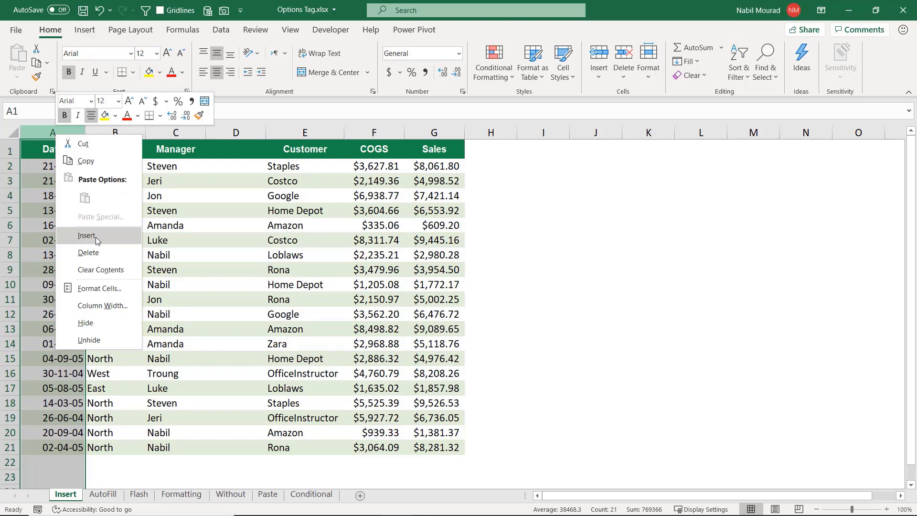
pyautogui.click(87, 236)
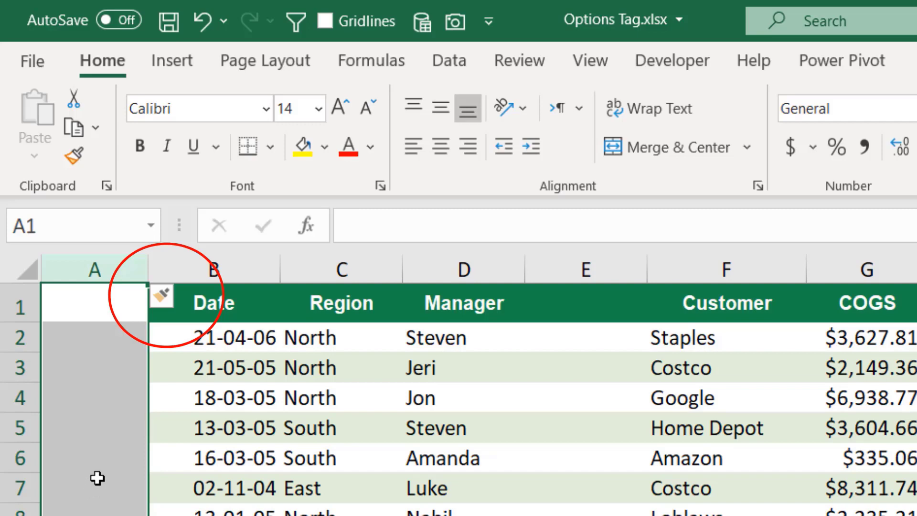
# Step: Apply Format Same As Right to the new column A so its header turns green
pyautogui.click(185, 294)
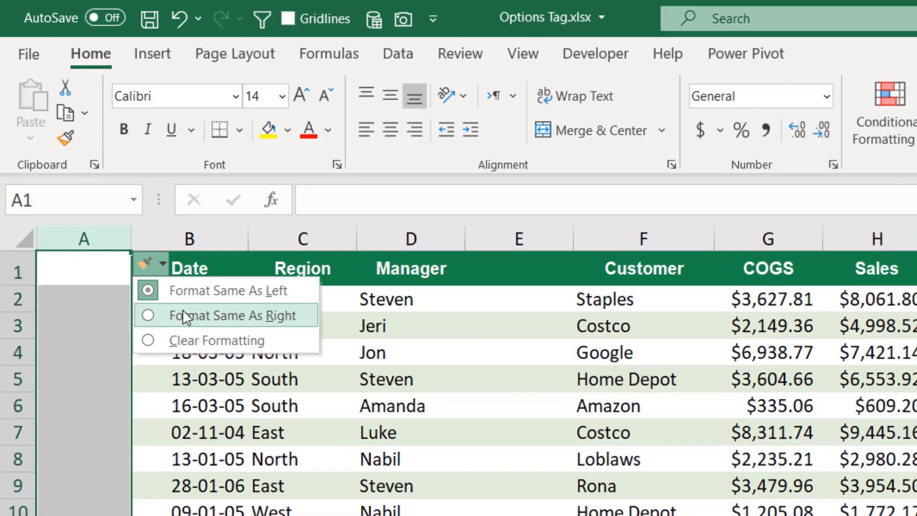
pyautogui.click(208, 355)
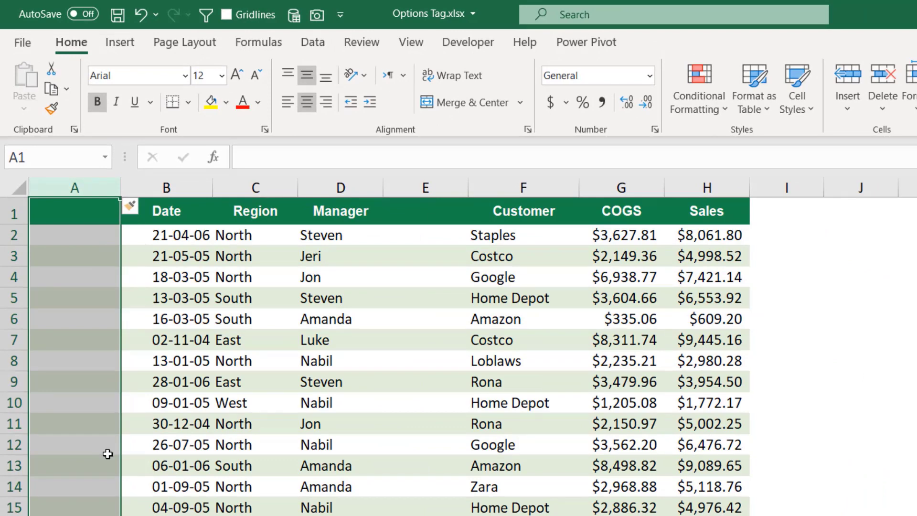
# Step: On the AutoFill sheet, fill Monday down to row 8 as repeated copies
pyautogui.hotkey('ctrl', 'pagedown')
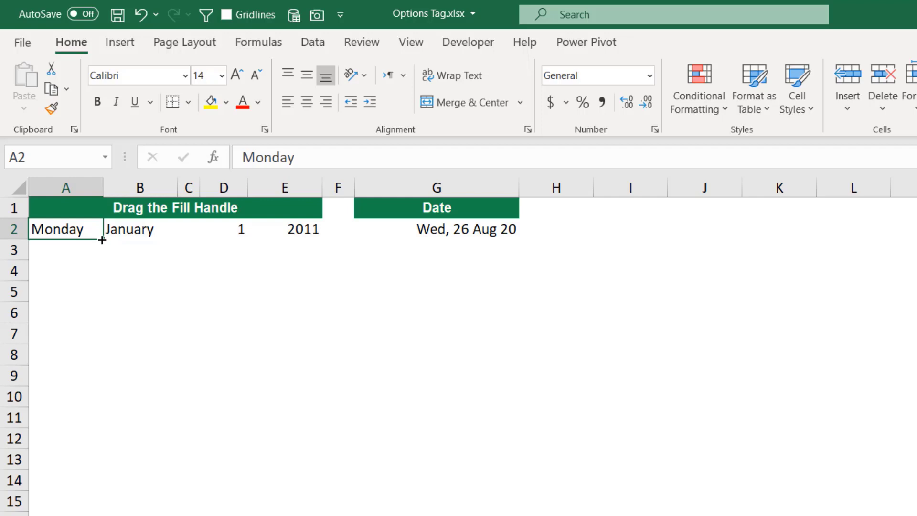
pyautogui.moveTo(102, 240); pyautogui.dragTo(77, 354)
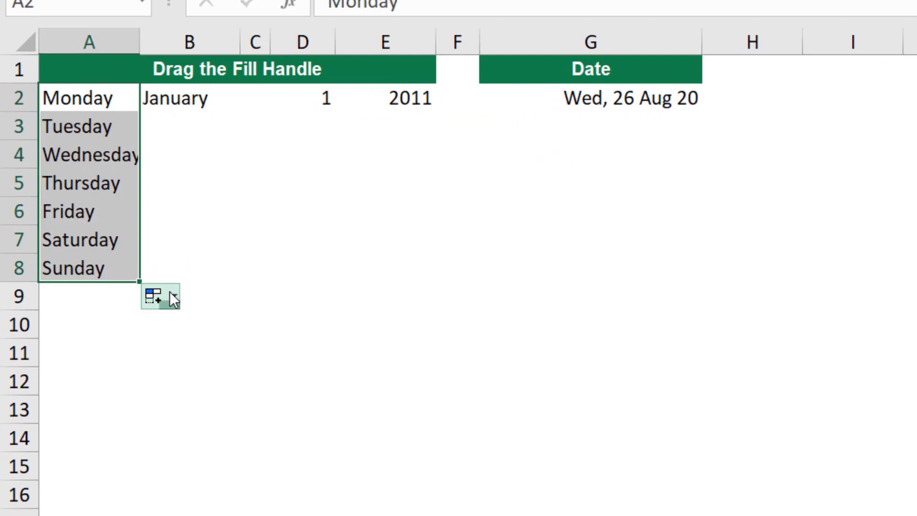
pyautogui.click(171, 296)
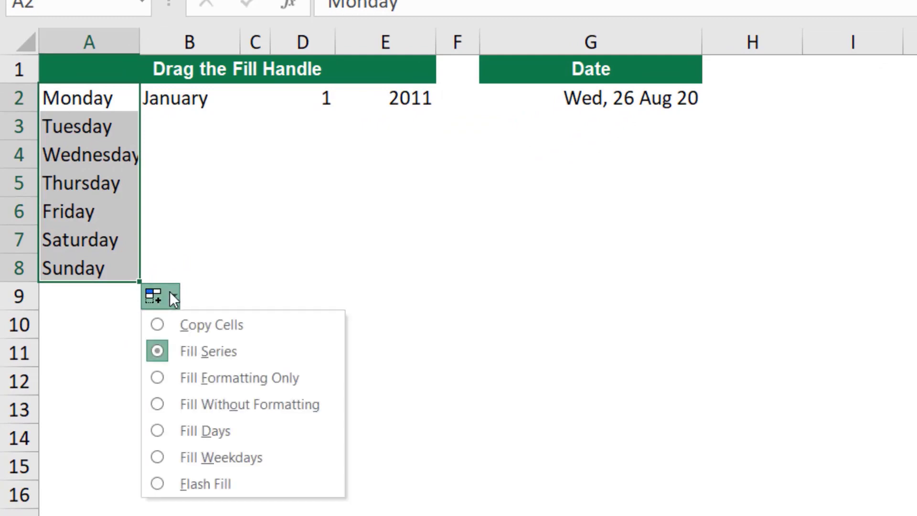
pyautogui.click(198, 329)
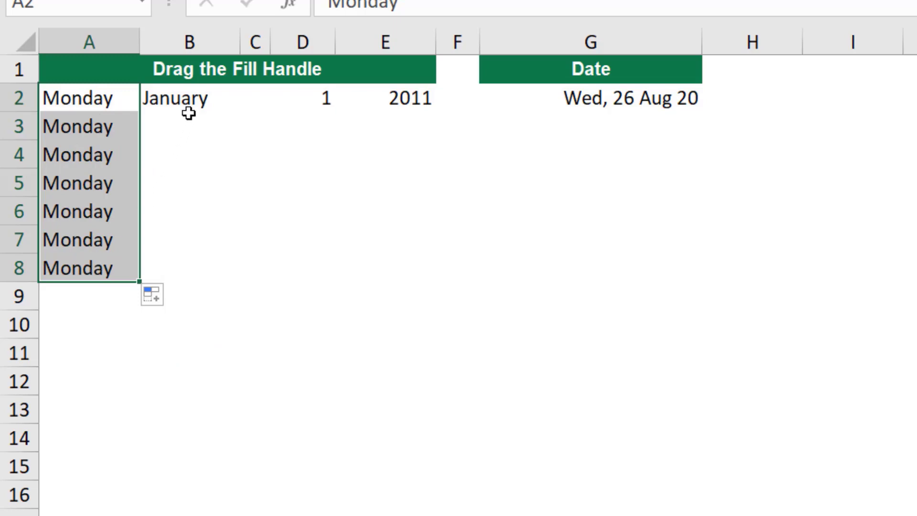
# Step: Fill January from B2 down to row 13 as repeated copies, not a month series
pyautogui.click(195, 96)
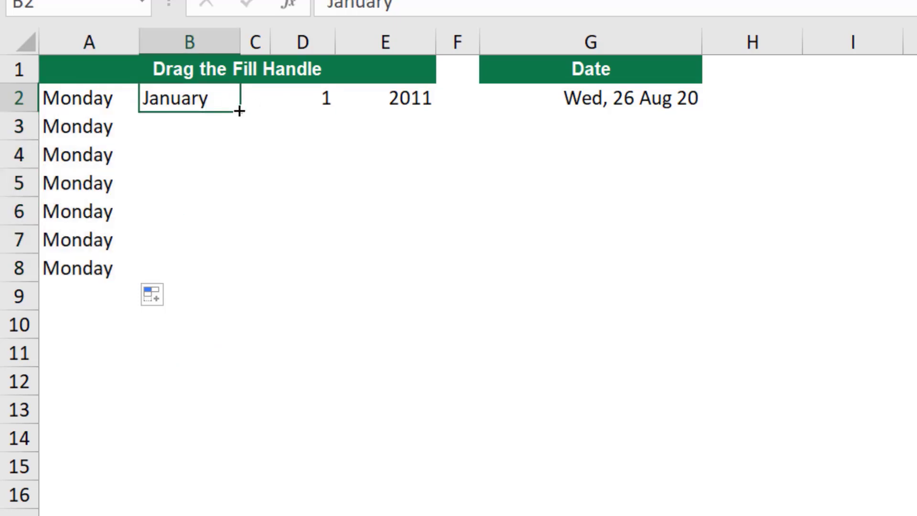
pyautogui.moveTo(240, 110); pyautogui.dragTo(232, 412)
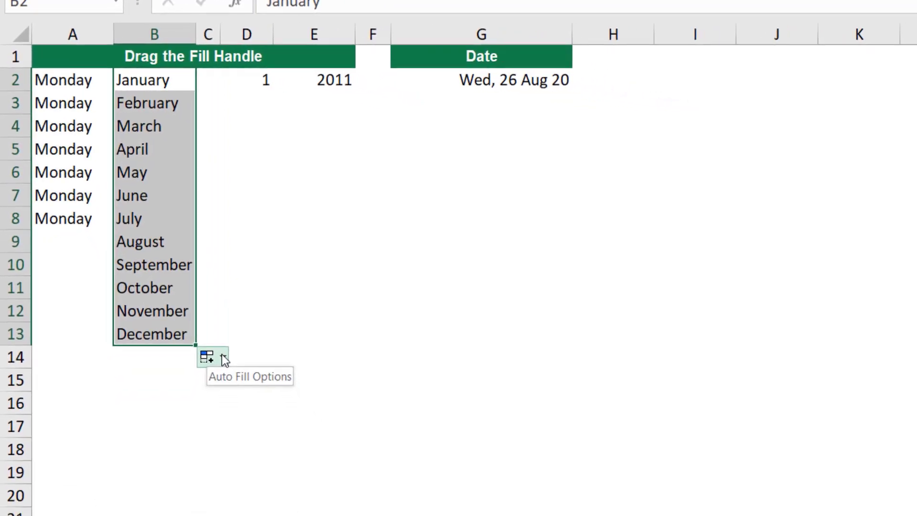
pyautogui.click(224, 358)
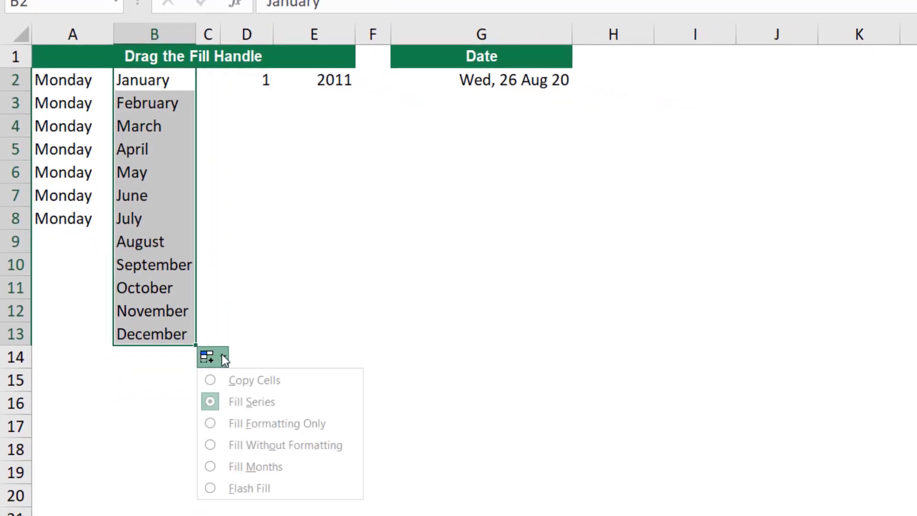
pyautogui.click(240, 381)
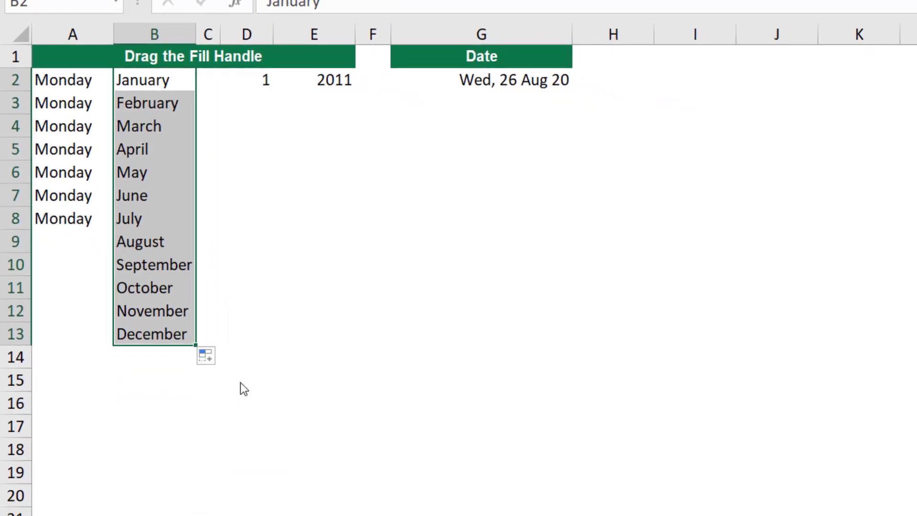
pyautogui.click(253, 78)
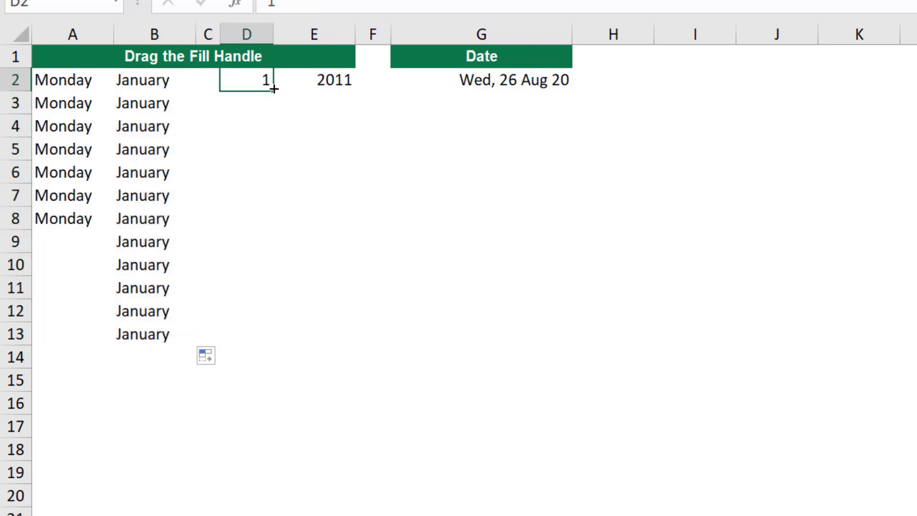
# Step: Fill column D from 1 down to row 12 as a 1–11 series
pyautogui.moveTo(274, 89); pyautogui.dragTo(262, 319)
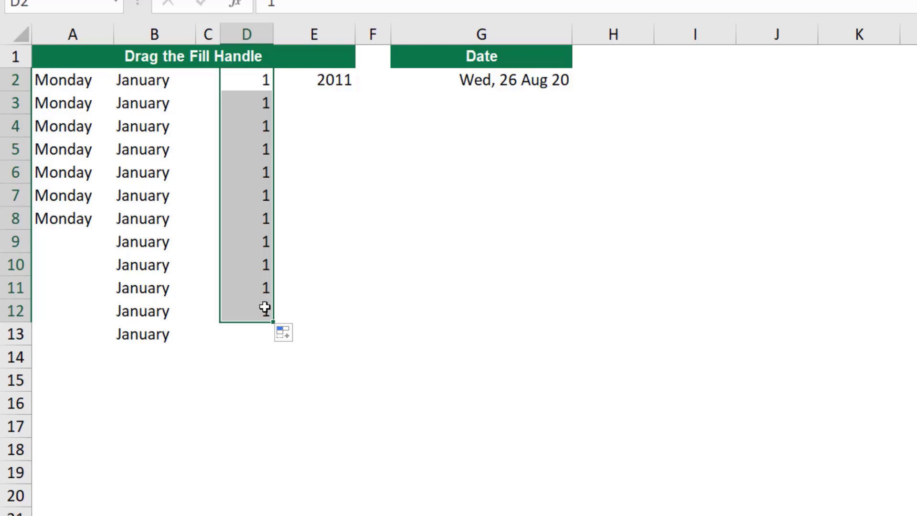
pyautogui.click(296, 332)
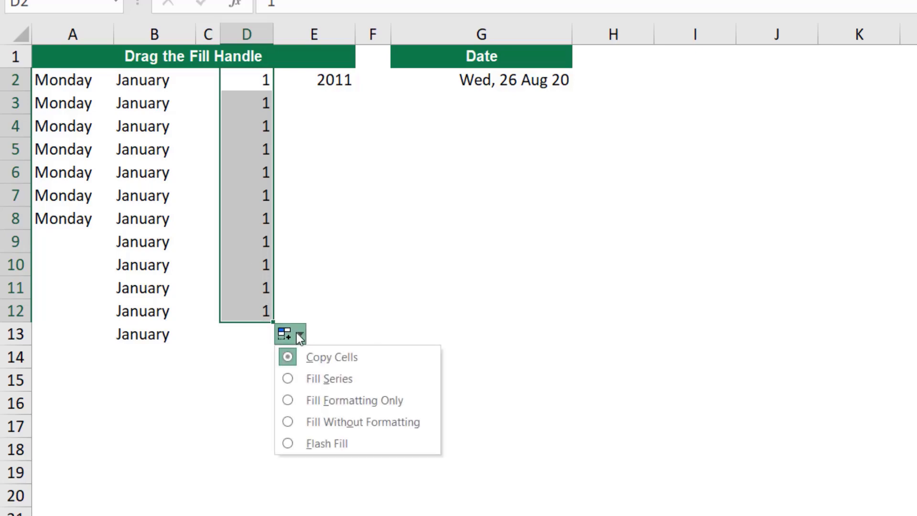
pyautogui.click(327, 378)
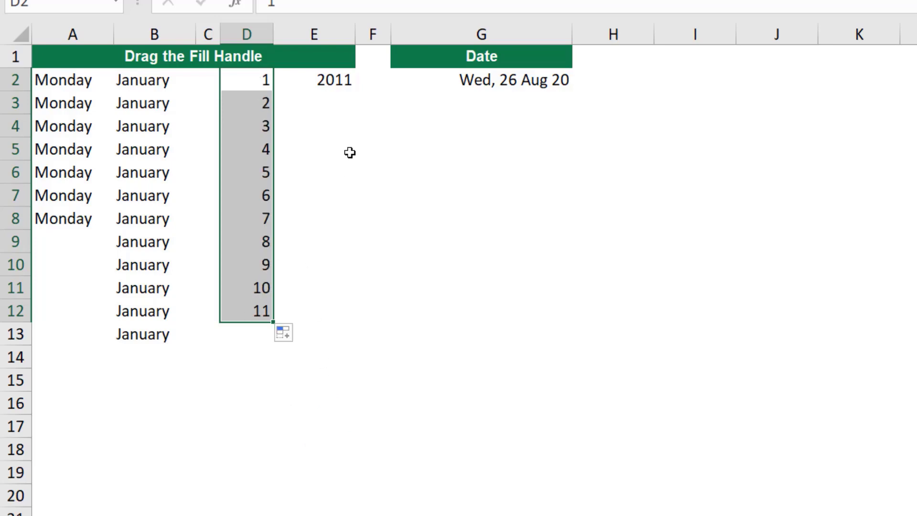
# Step: Fill 2011 from E2 down to E12 as a year series ending at 2021
pyautogui.click(326, 79)
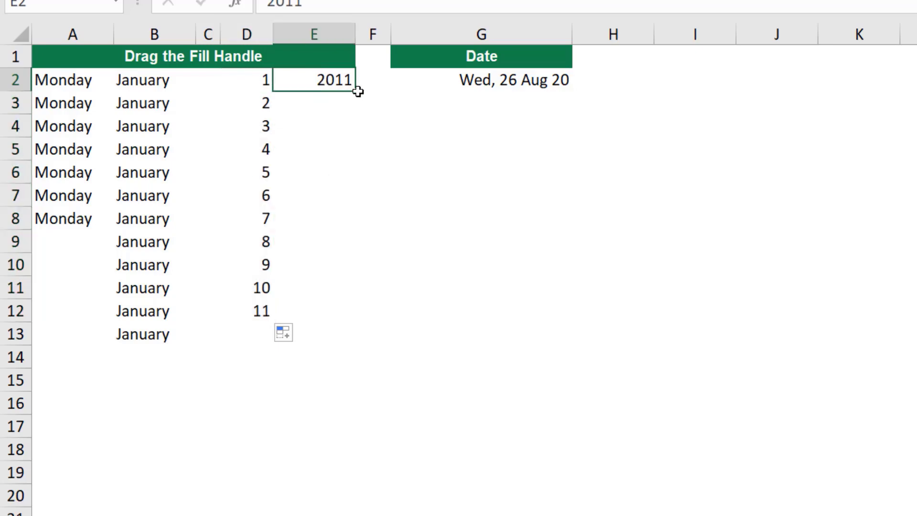
pyautogui.moveTo(355, 91); pyautogui.dragTo(328, 318)
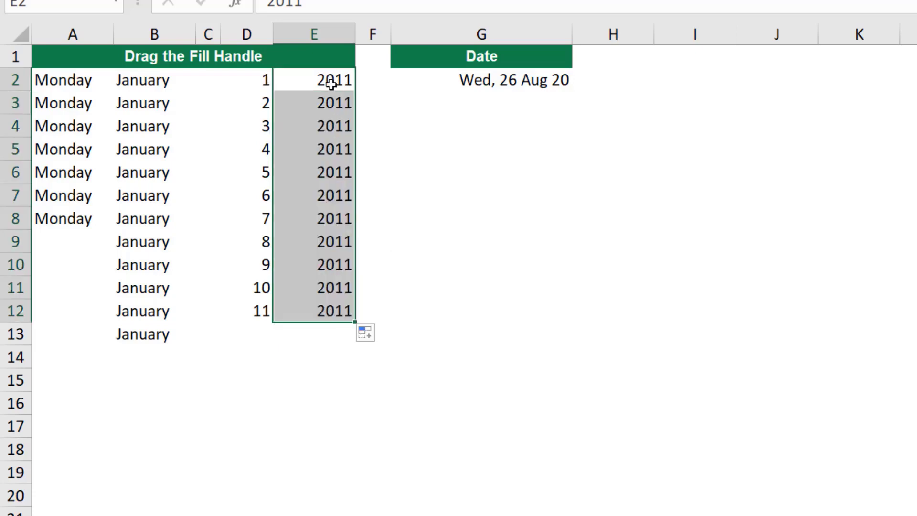
pyautogui.click(377, 335)
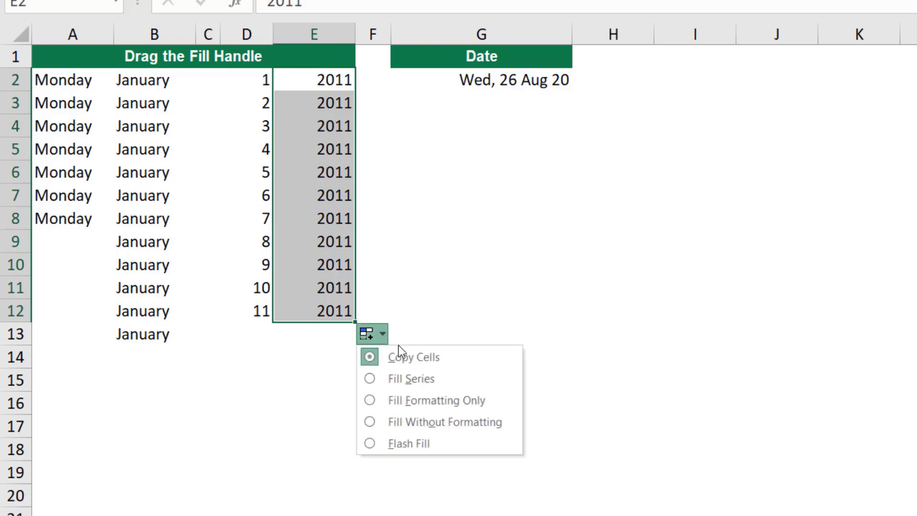
pyautogui.click(403, 379)
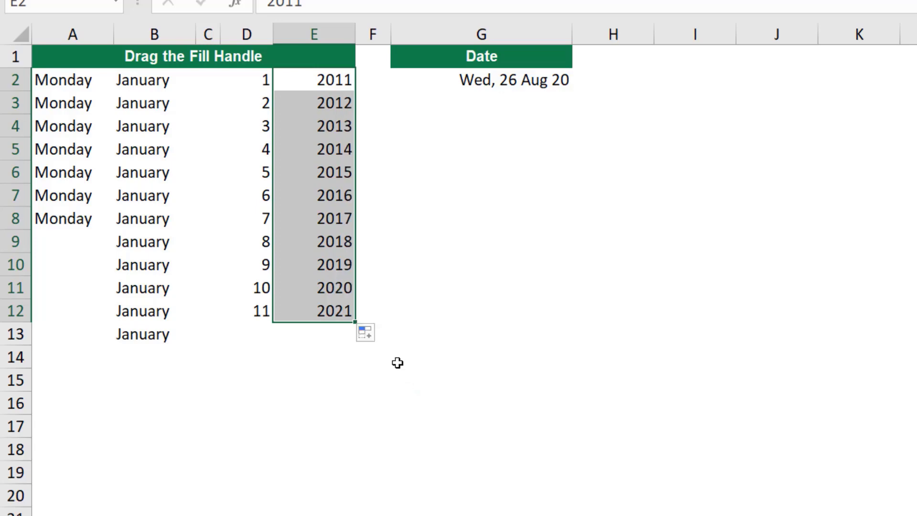
# Step: Extend the G2 date to G12, trying month and year steps before settling on Fill Weekdays
pyautogui.click(502, 82)
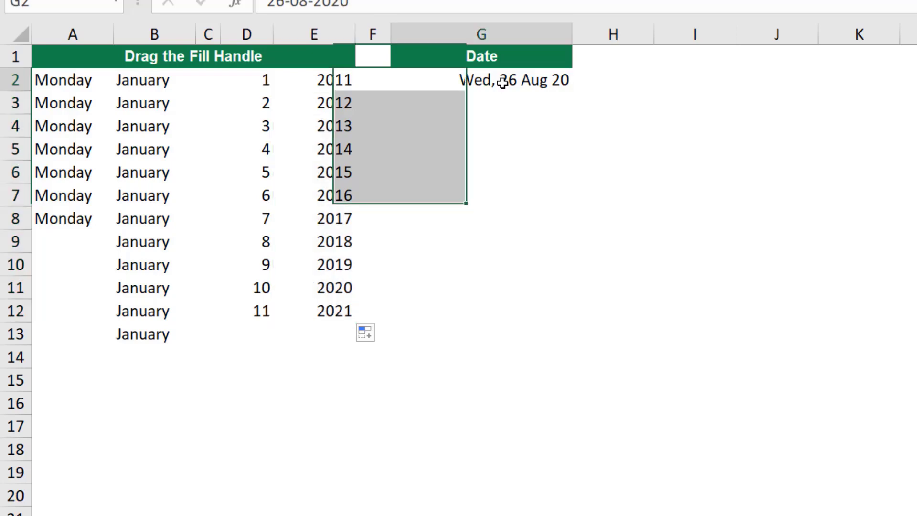
pyautogui.moveTo(572, 91); pyautogui.dragTo(575, 320)
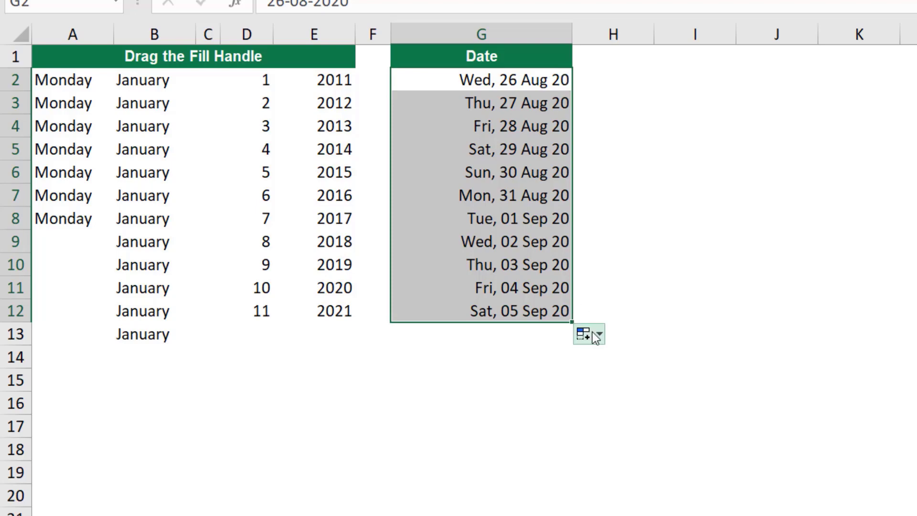
pyautogui.click(587, 317)
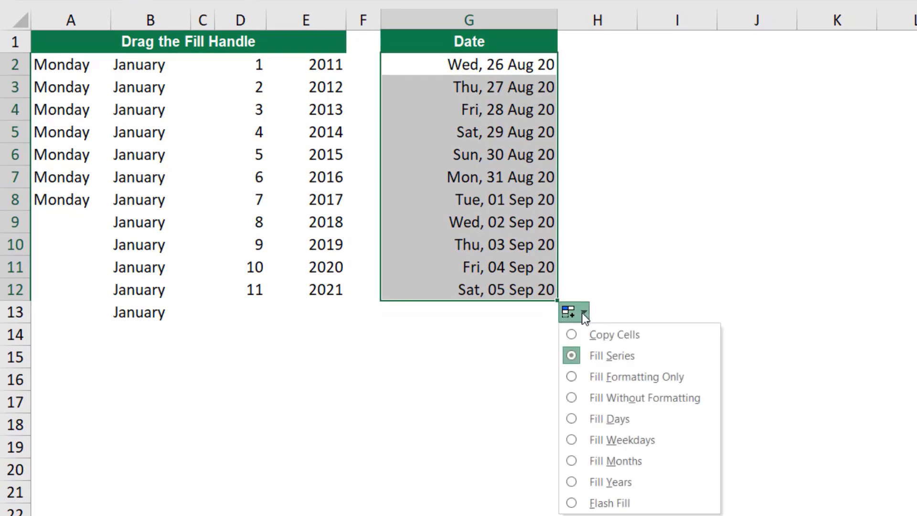
pyautogui.click(634, 462)
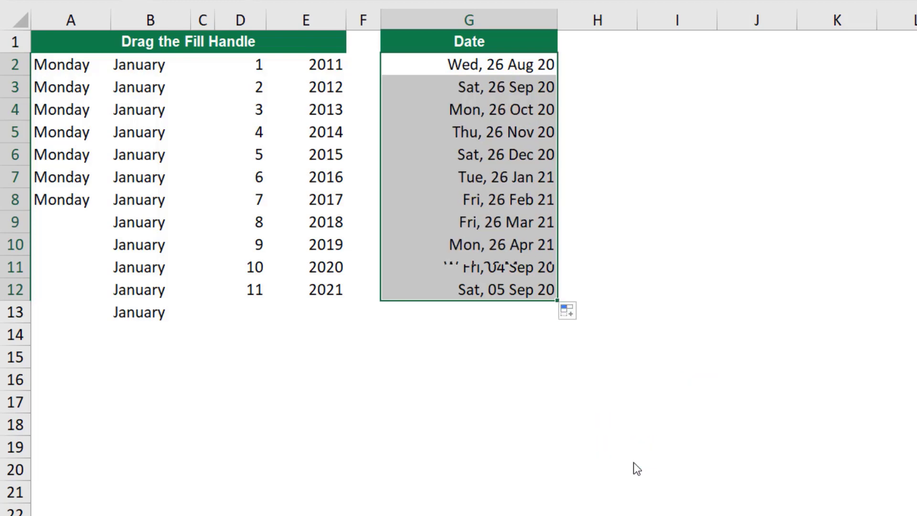
pyautogui.click(575, 307)
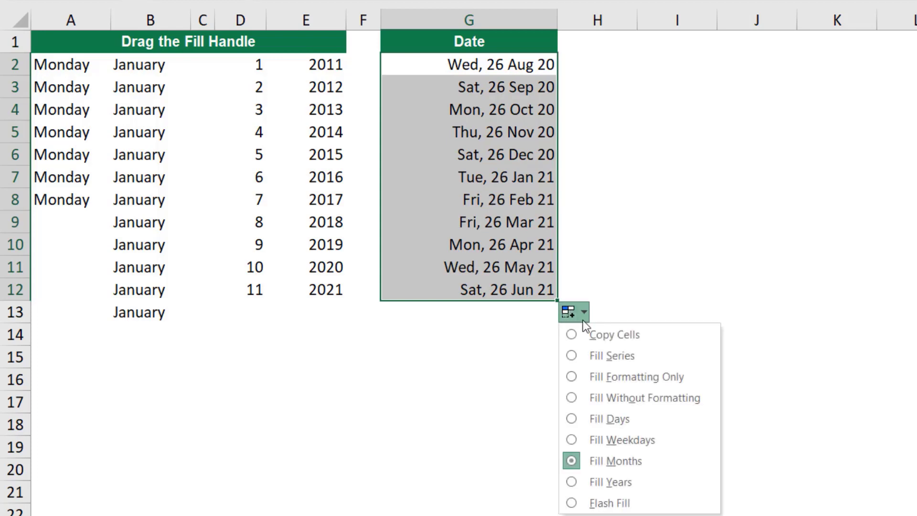
pyautogui.click(635, 485)
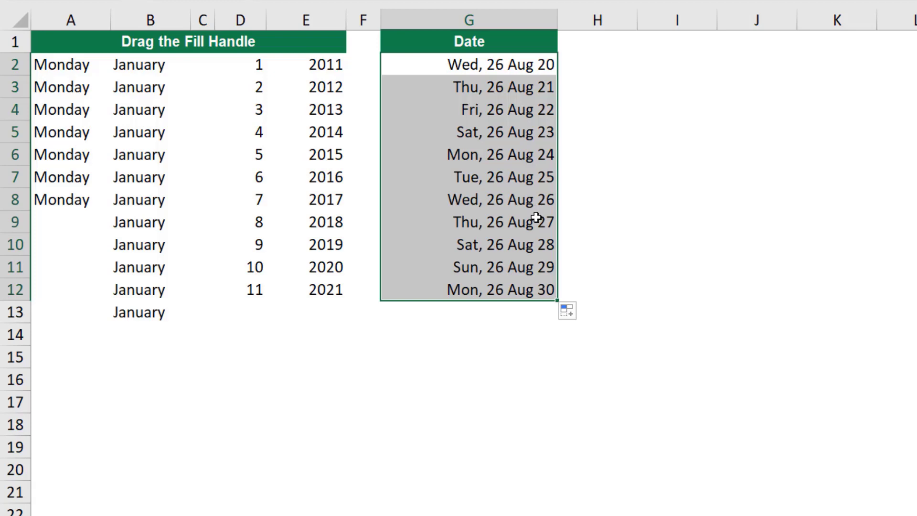
pyautogui.click(581, 314)
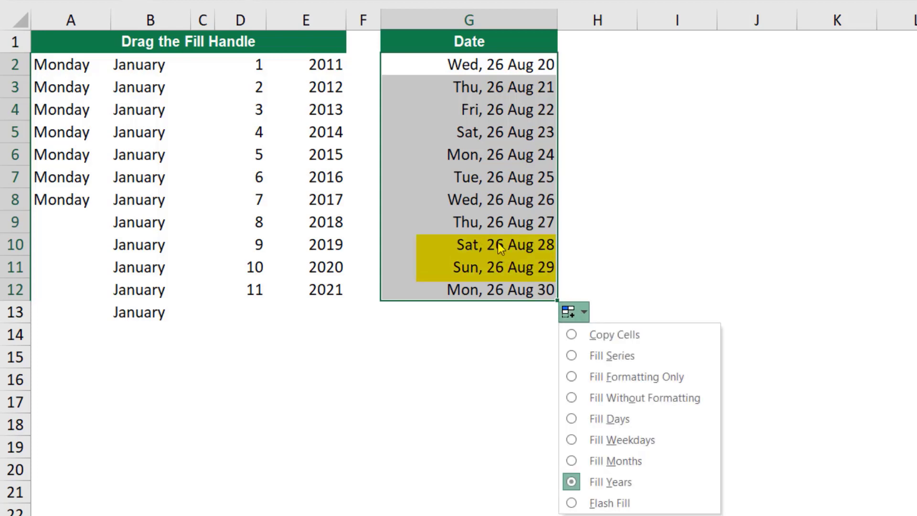
pyautogui.click(624, 440)
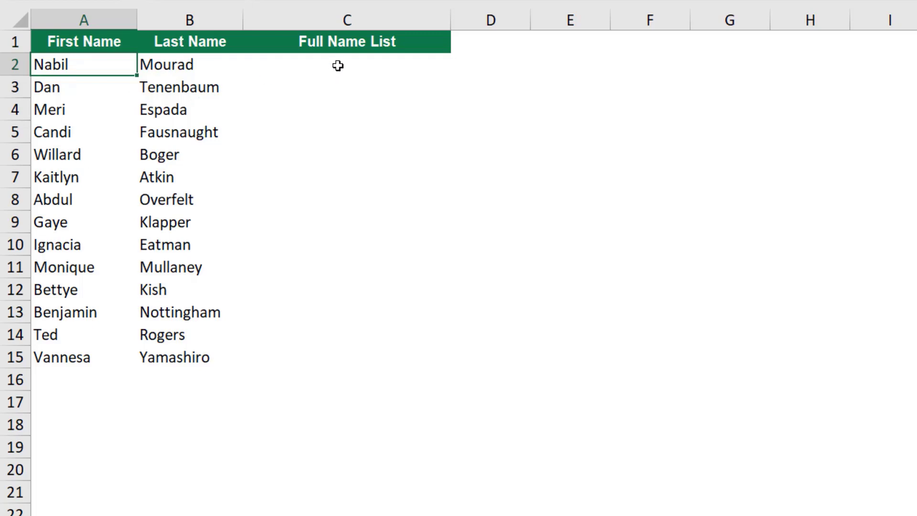
# Step: Enter the first row's combined first and last name in cell C2
pyautogui.press('Right')
pyautogui.press('Right')
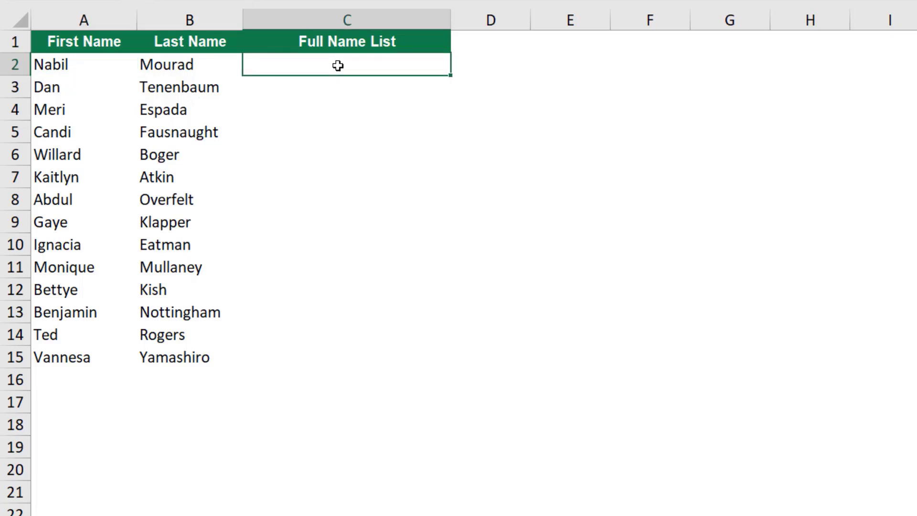
pyautogui.write('Nabil Mourad')
pyautogui.press('Return')
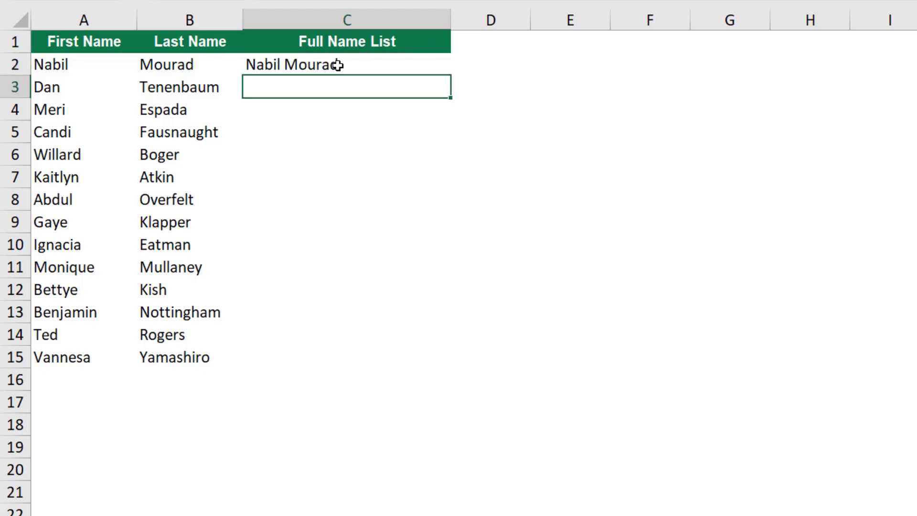
# Step: Drag C2 down to C15 and apply Flash Fill so each row gets its own full name
pyautogui.click(366, 65)
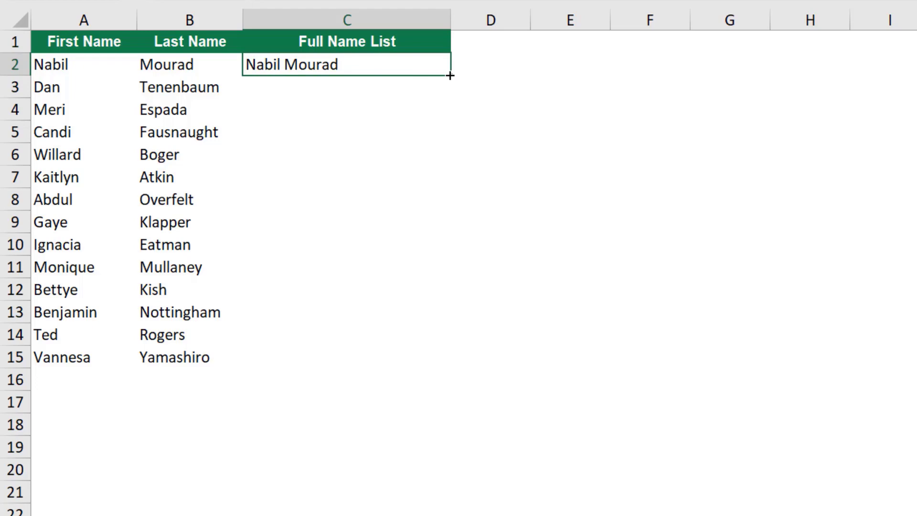
pyautogui.moveTo(450, 75); pyautogui.dragTo(455, 367)
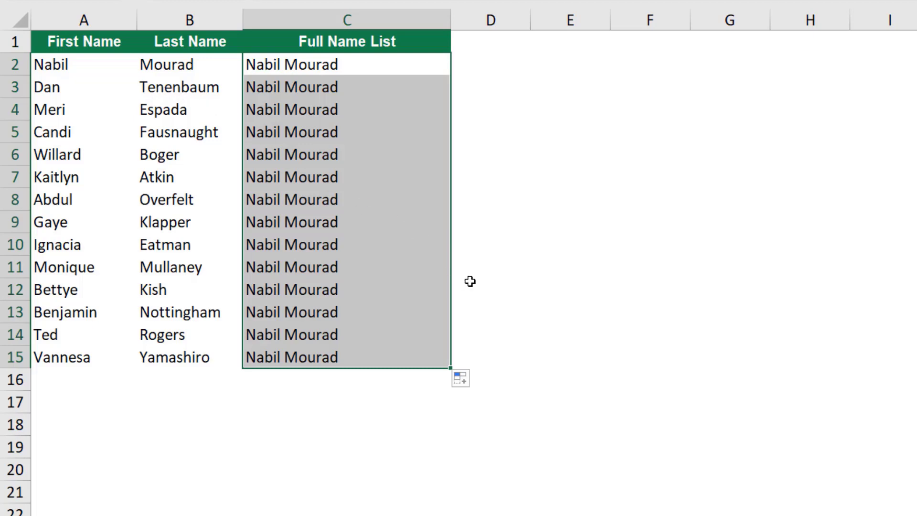
pyautogui.click(477, 380)
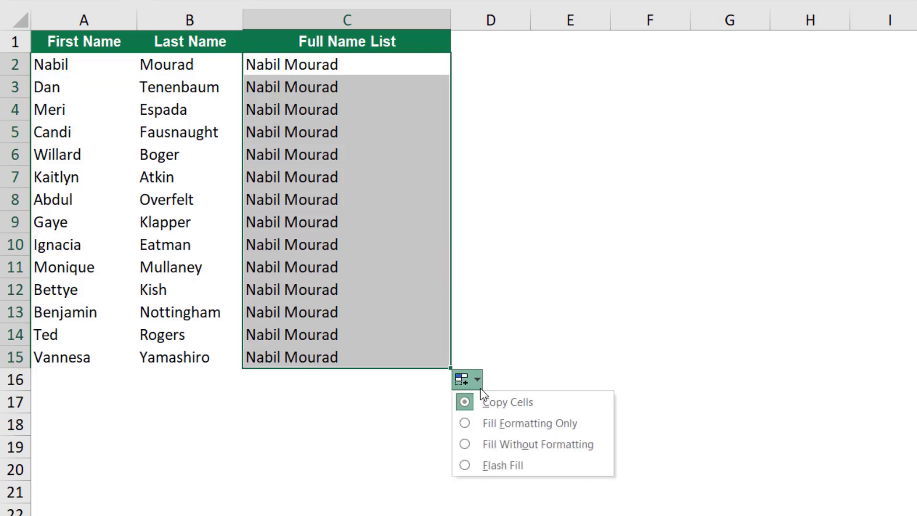
pyautogui.click(496, 467)
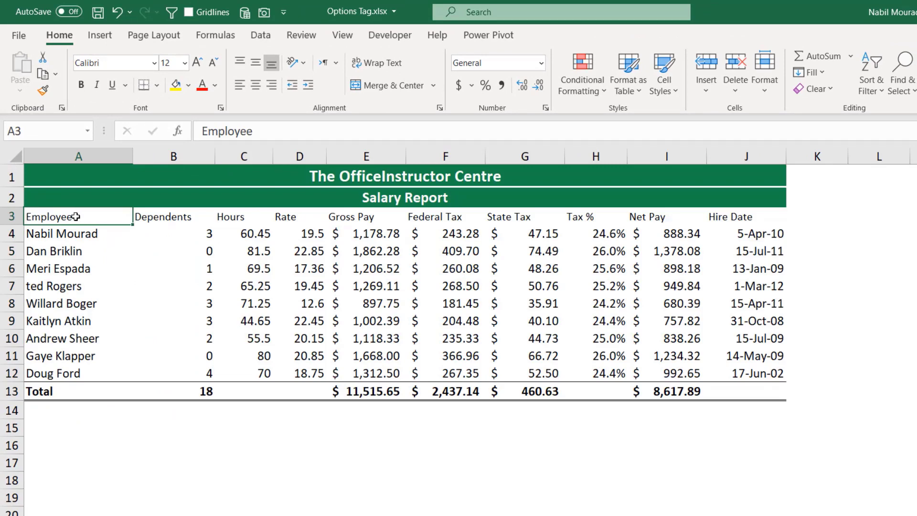
# Step: Style the Employee header in A3 as bold 14-point dark blue text on a gold fill
pyautogui.click(197, 64)
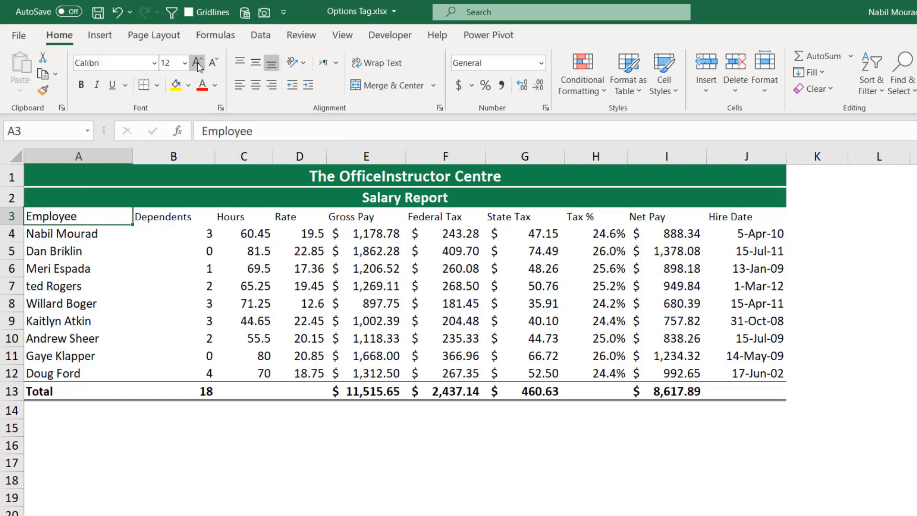
pyautogui.click(82, 85)
pyautogui.click(189, 86)
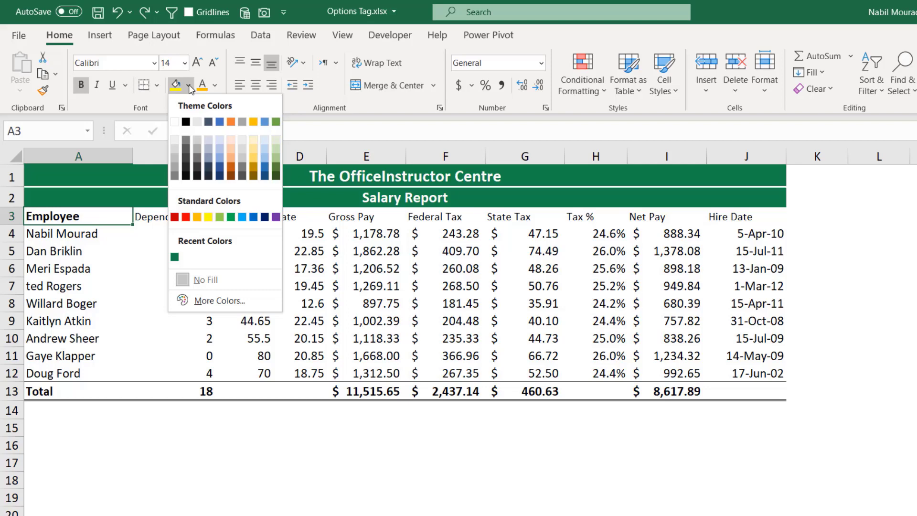
pyautogui.click(196, 217)
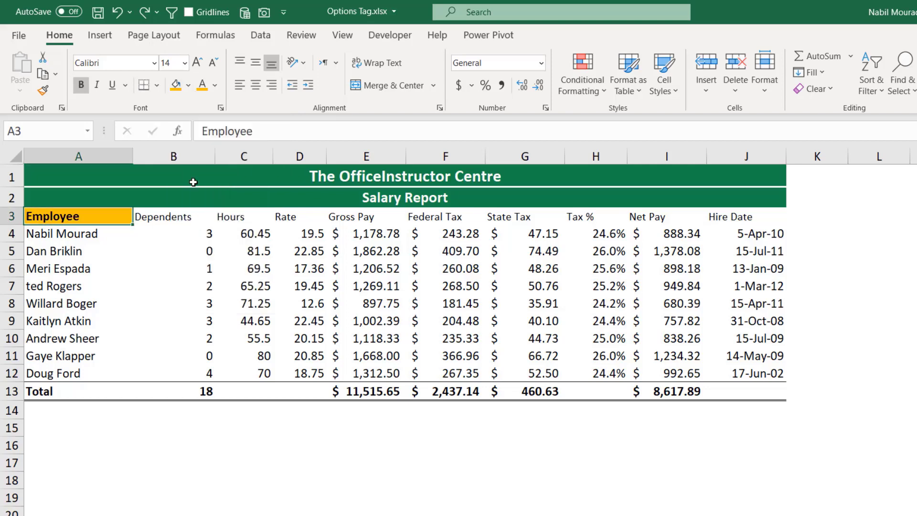
pyautogui.click(214, 85)
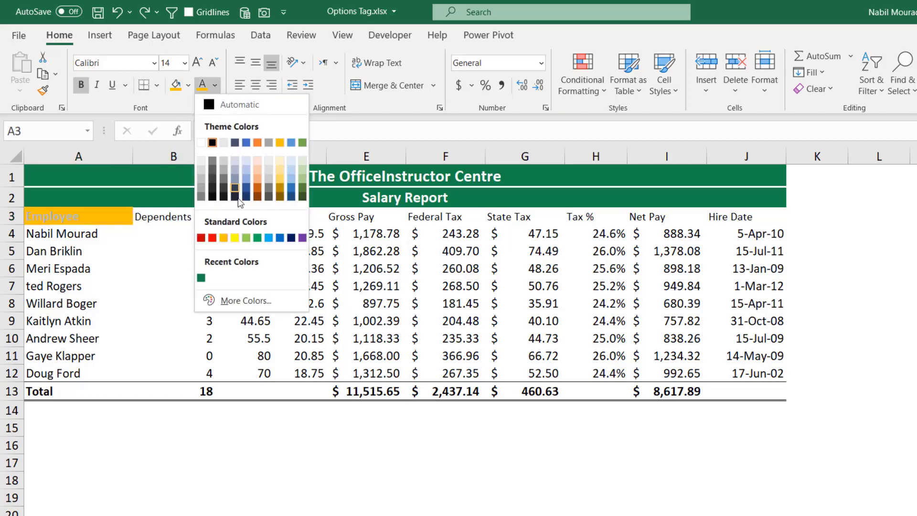
pyautogui.click(291, 237)
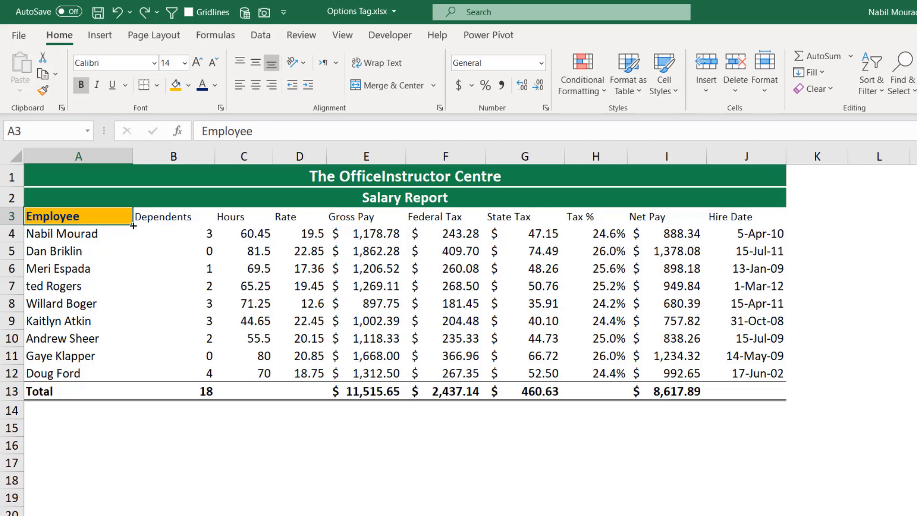
# Step: Copy A3's formatting only across row 3 to column J, keeping the original labels
pyautogui.moveTo(134, 225); pyautogui.dragTo(767, 223)
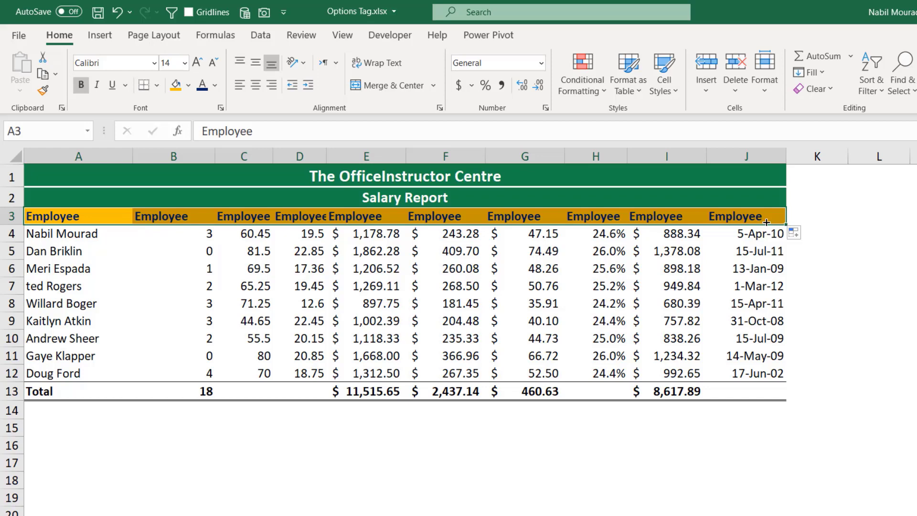
pyautogui.click(803, 236)
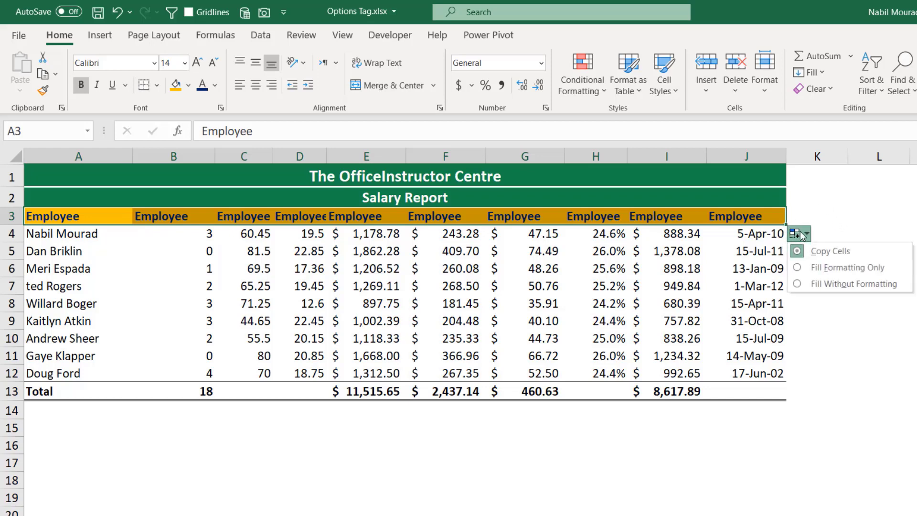
pyautogui.click(832, 274)
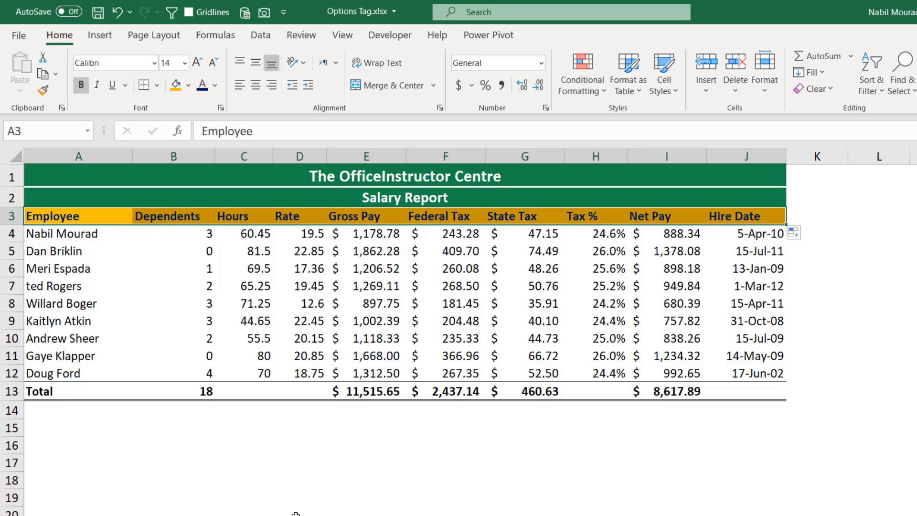
# Step: Move to the next worksheet, which holds the resident payments table and lookup
pyautogui.hotkey('ctrl', 'pagedown')
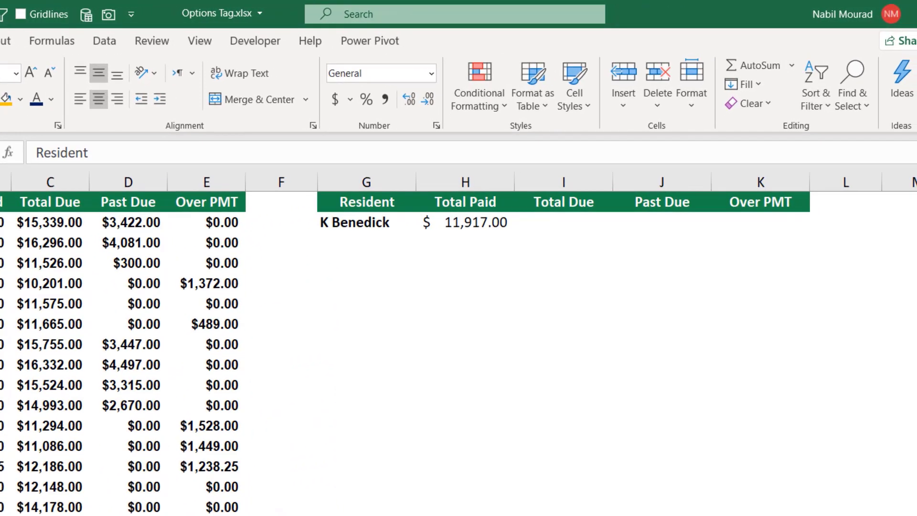
pyautogui.click(411, 223)
pyautogui.click(424, 223)
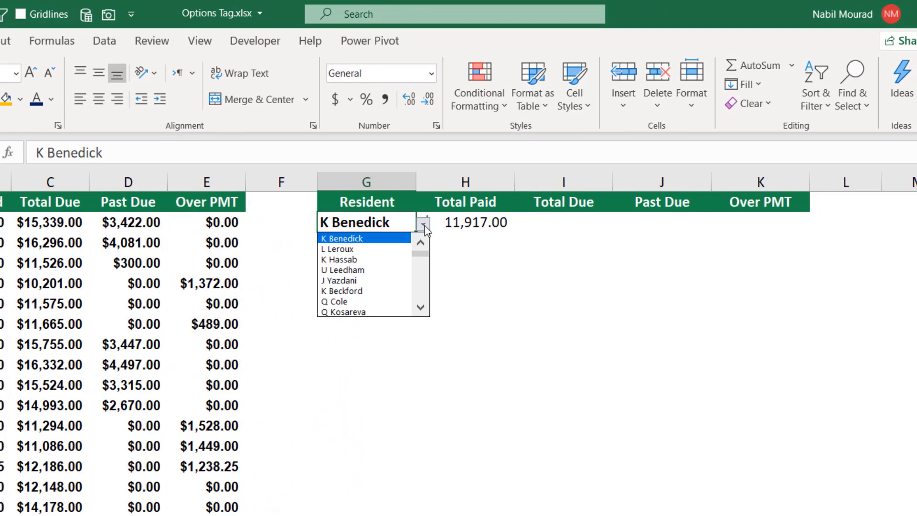
pyautogui.click(425, 228)
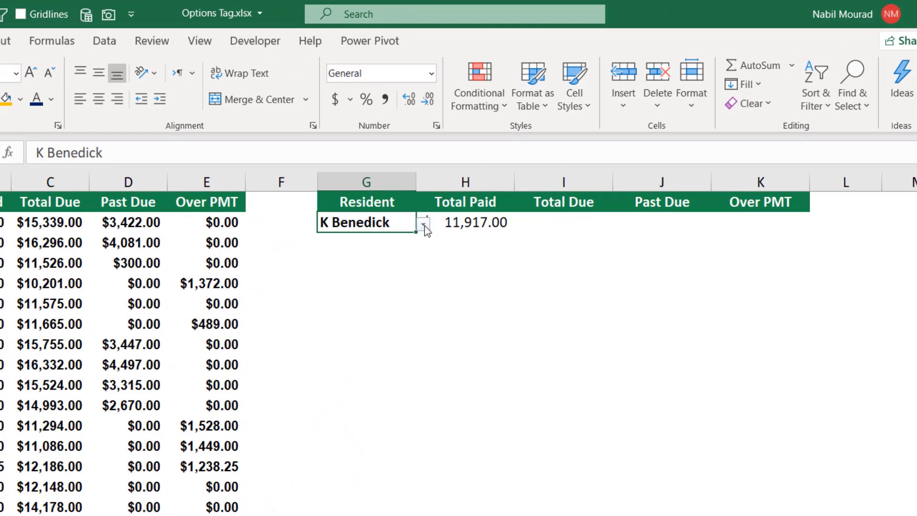
pyautogui.click(459, 221)
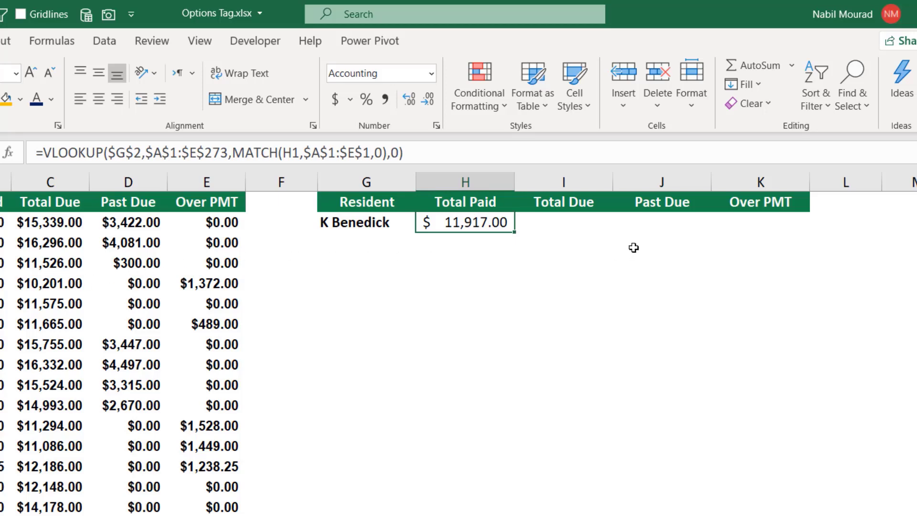
pyautogui.click(665, 223)
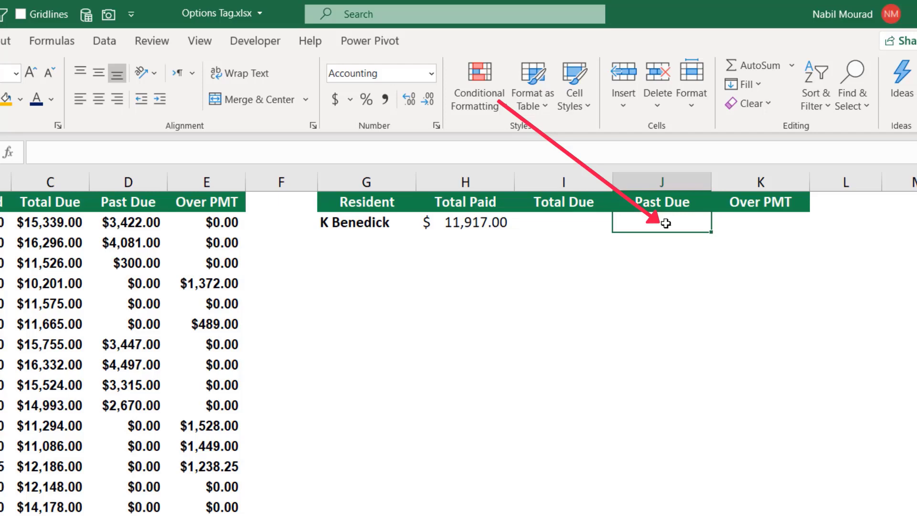
pyautogui.click(759, 223)
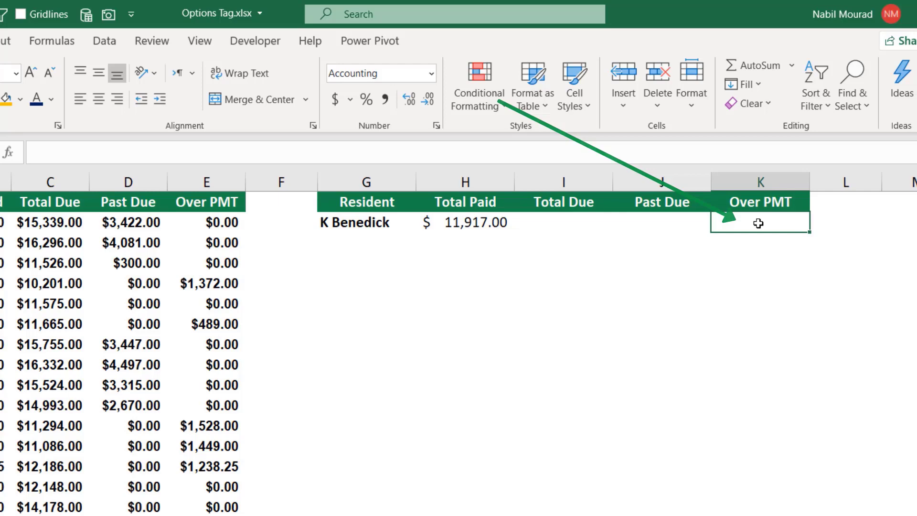
pyautogui.click(473, 218)
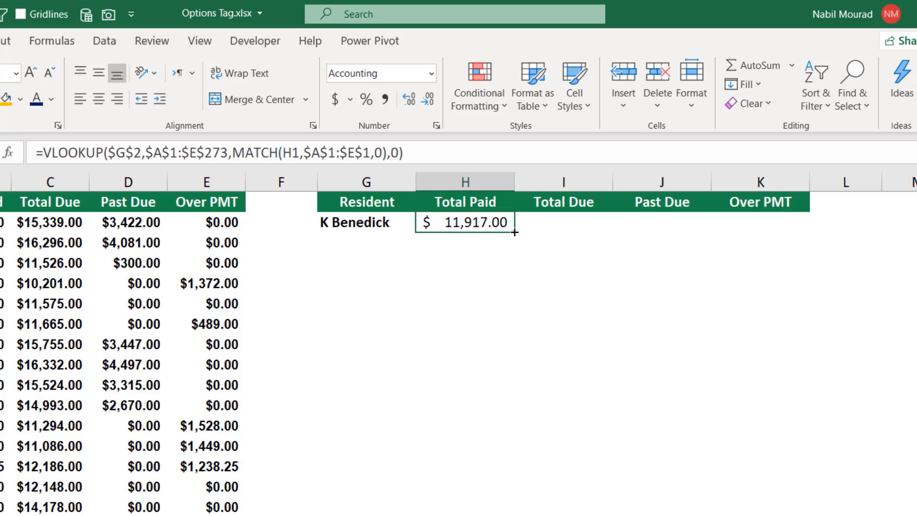
# Step: Fill the H2 lookup formula across to K2 without formatting, showing Total Due $15,339.00 and Past Due $3,422.00
pyautogui.moveTo(514, 232); pyautogui.dragTo(796, 231)
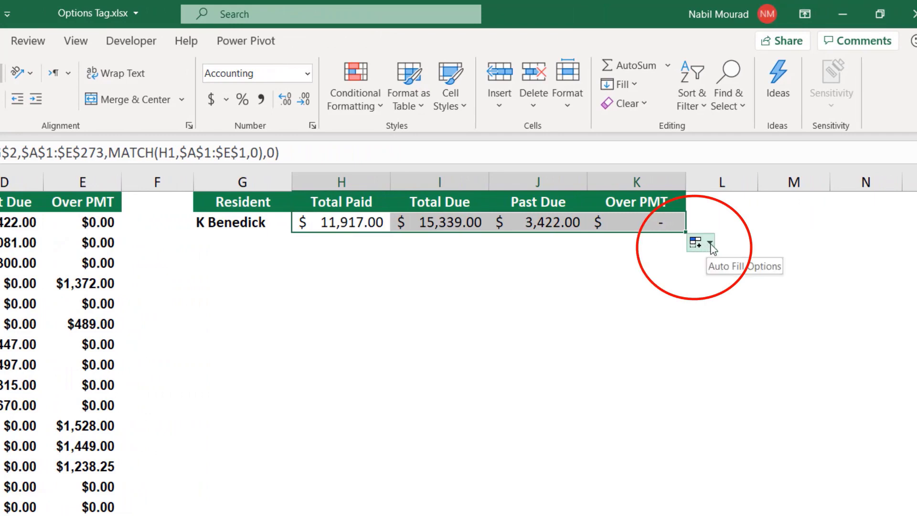
pyautogui.click(711, 244)
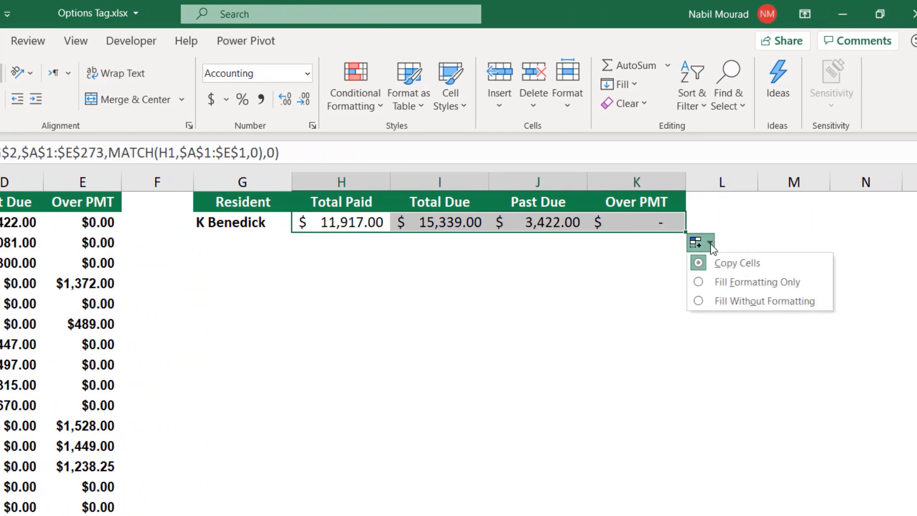
pyautogui.click(739, 302)
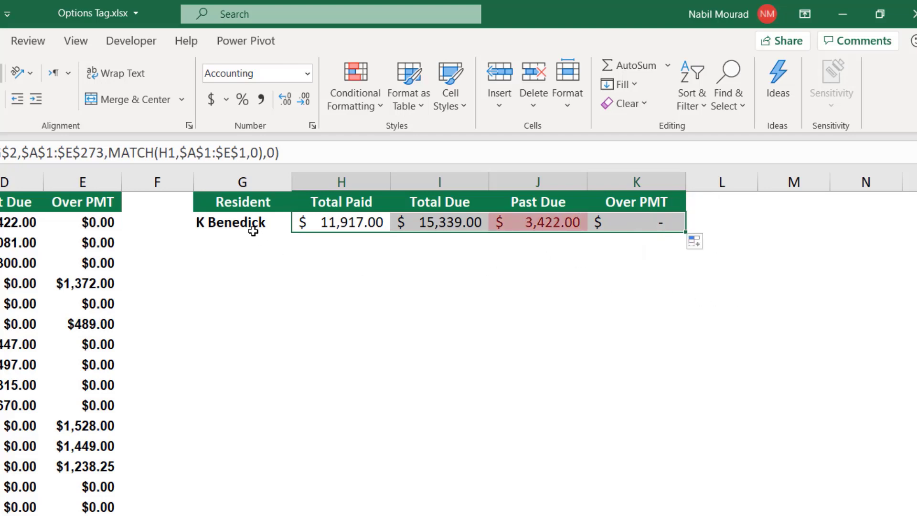
pyautogui.click(266, 223)
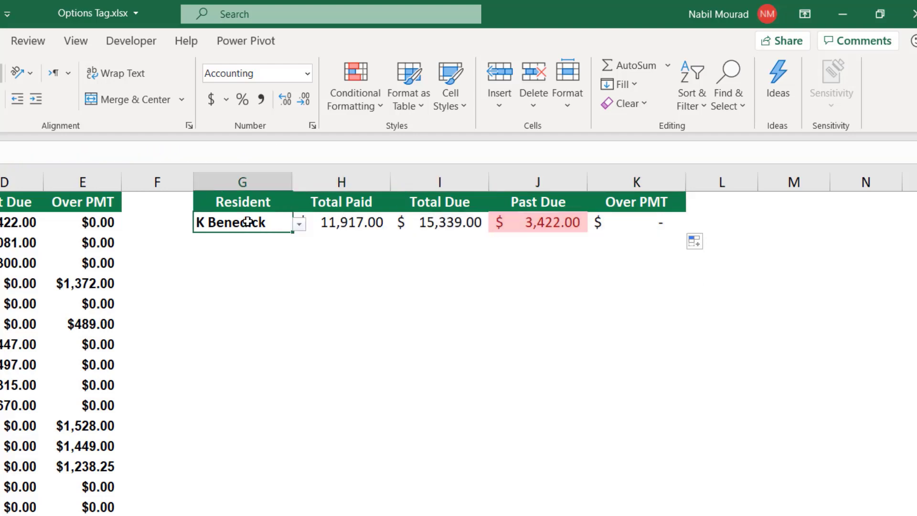
pyautogui.click(299, 225)
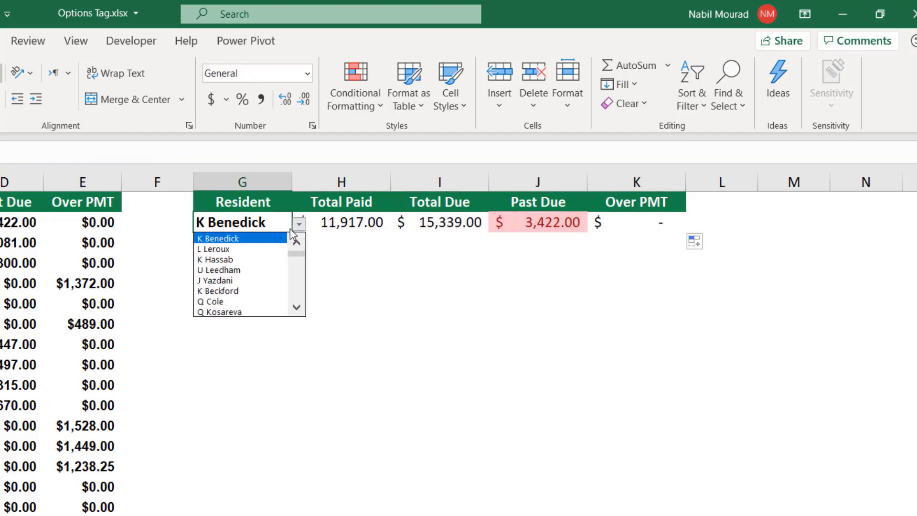
pyautogui.click(230, 268)
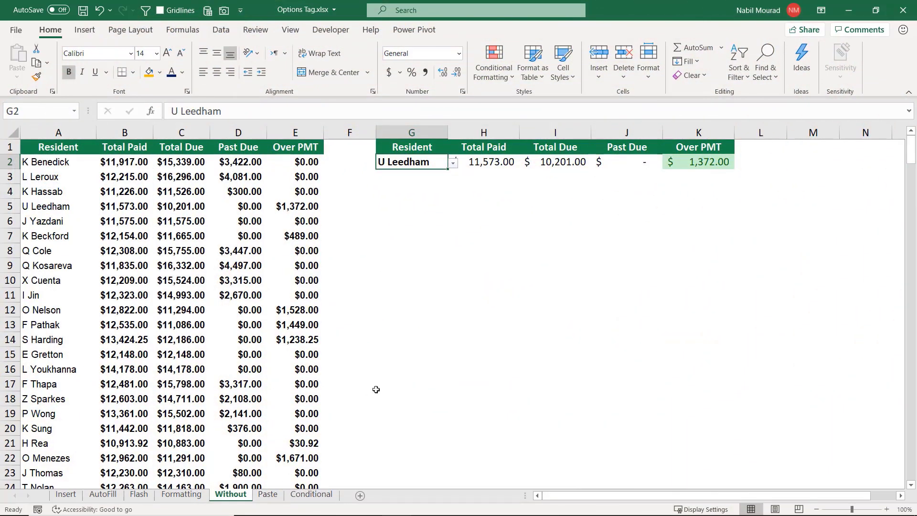
# Step: On the Paste sheet, copy the Employee table A1:E7 and paste it at H2
pyautogui.click(271, 497)
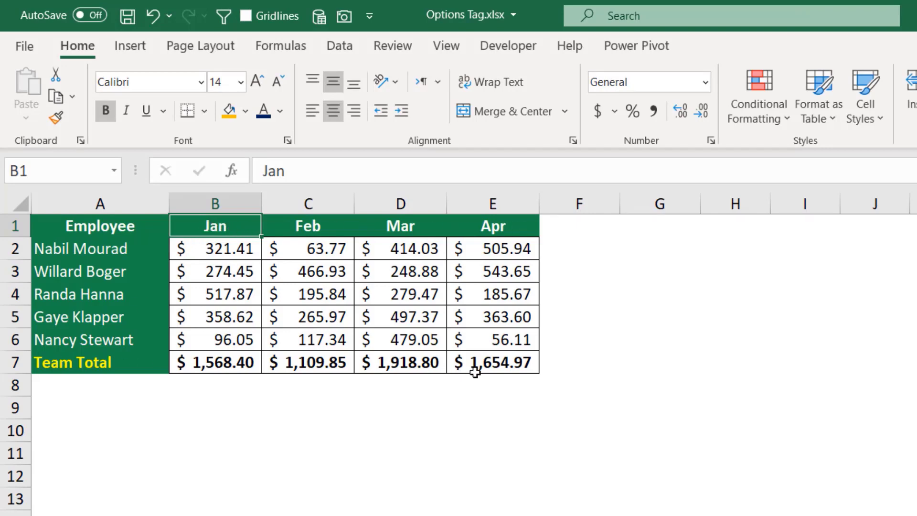
pyautogui.moveTo(88, 224); pyautogui.dragTo(493, 354)
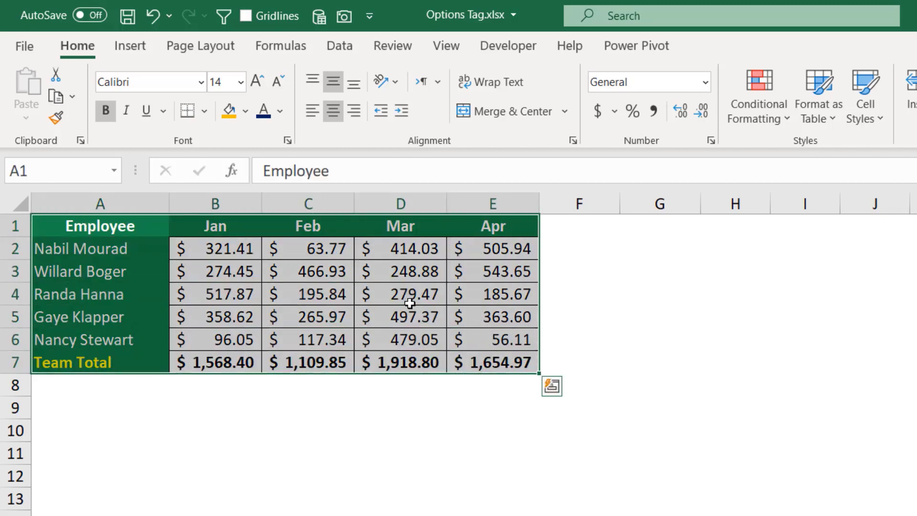
pyautogui.click(64, 98)
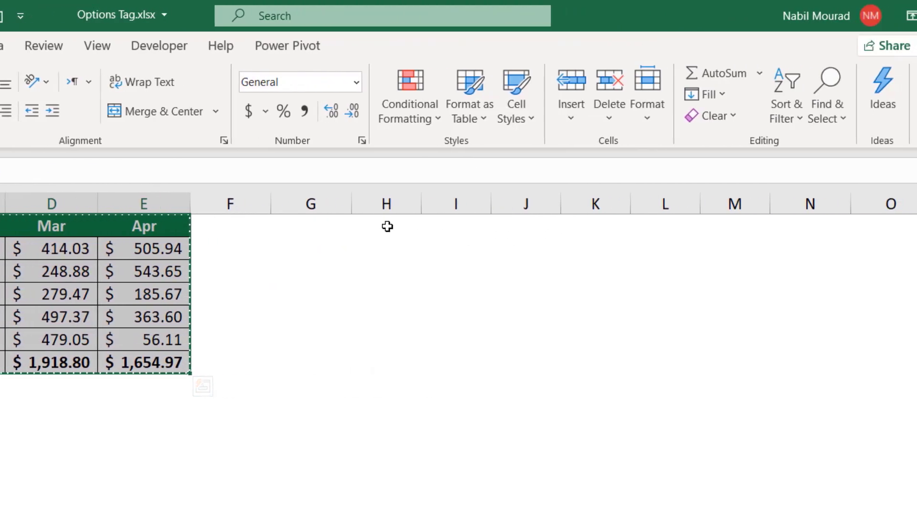
pyautogui.click(584, 226)
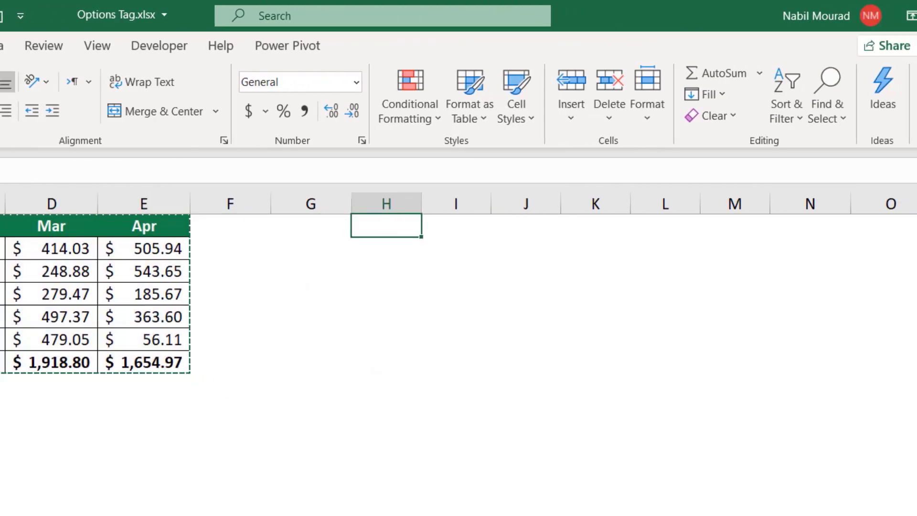
pyautogui.hotkey('ctrl', 'v')
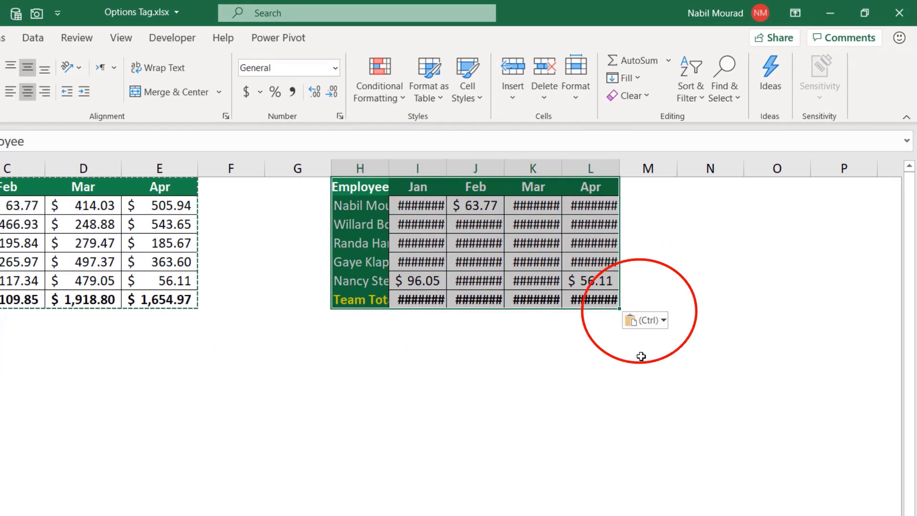
# Step: Apply Keep Source Column Widths to the pasted Employee table so every amount displays
pyautogui.click(663, 321)
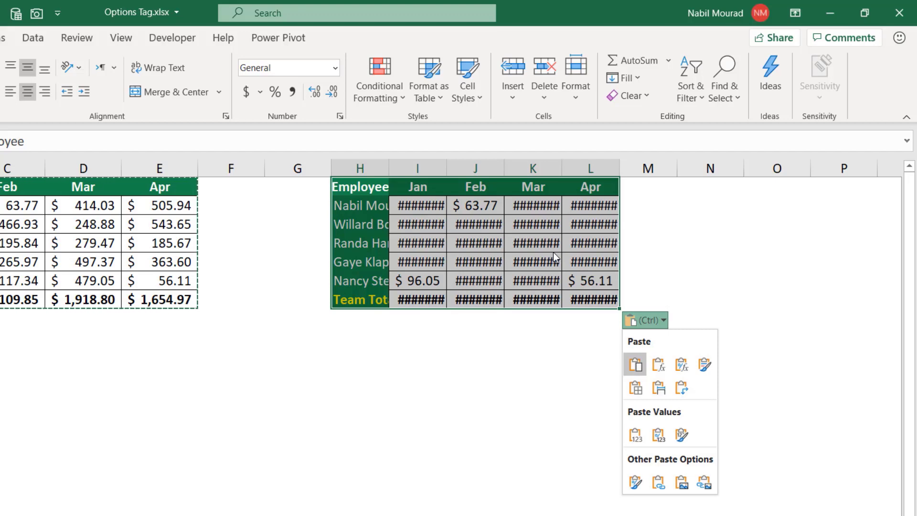
pyautogui.click(663, 389)
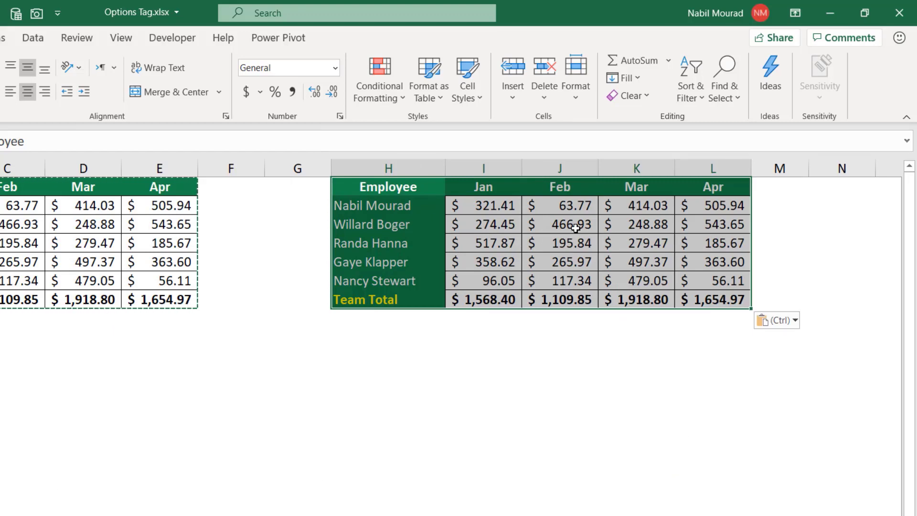
pyautogui.click(376, 368)
pyautogui.click(376, 367)
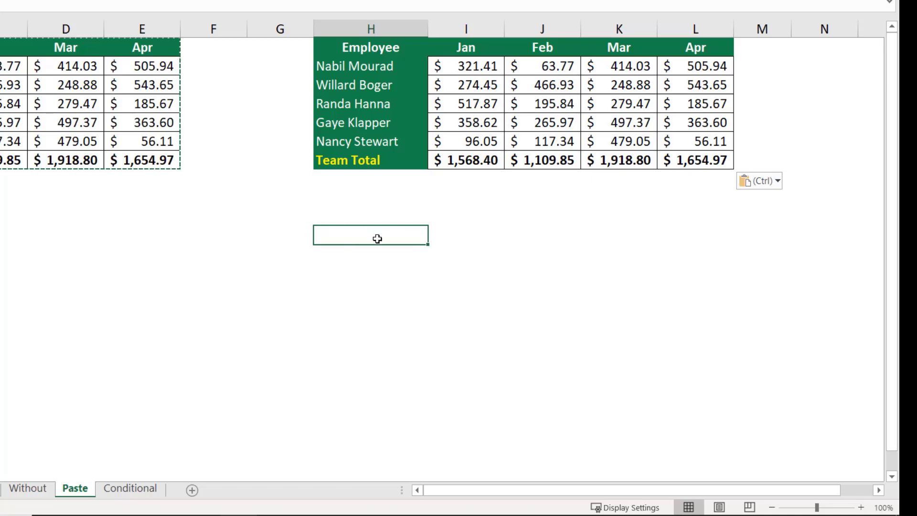
# Step: Paste the Employee table again below the first copy as values only
pyautogui.hotkey('ctrl', 'v')
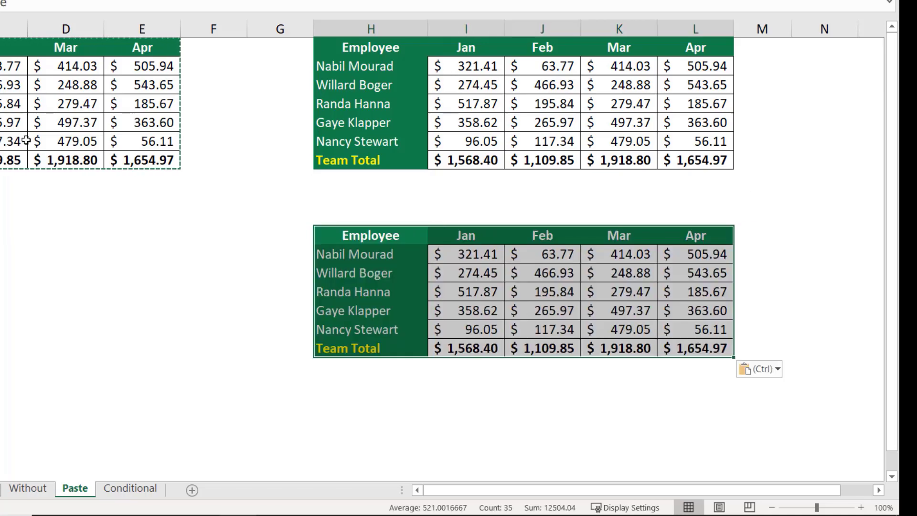
pyautogui.press('ctrl')
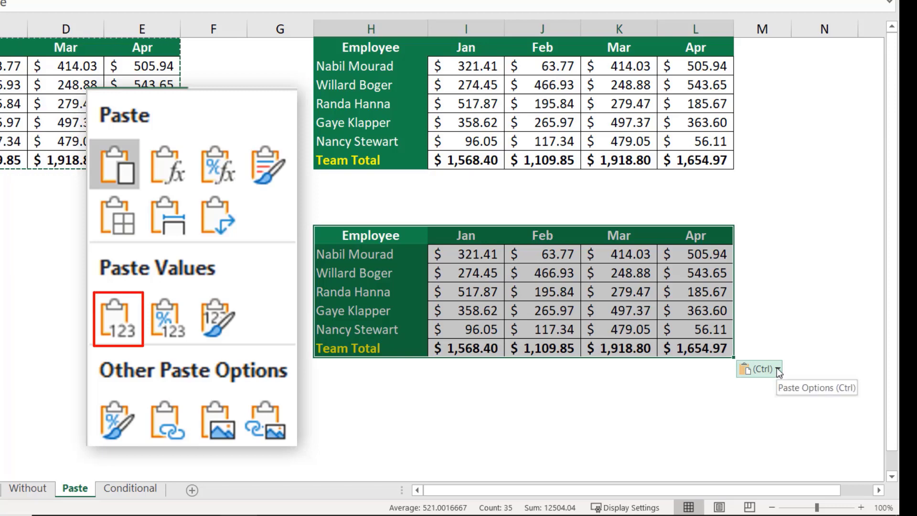
pyautogui.click(779, 371)
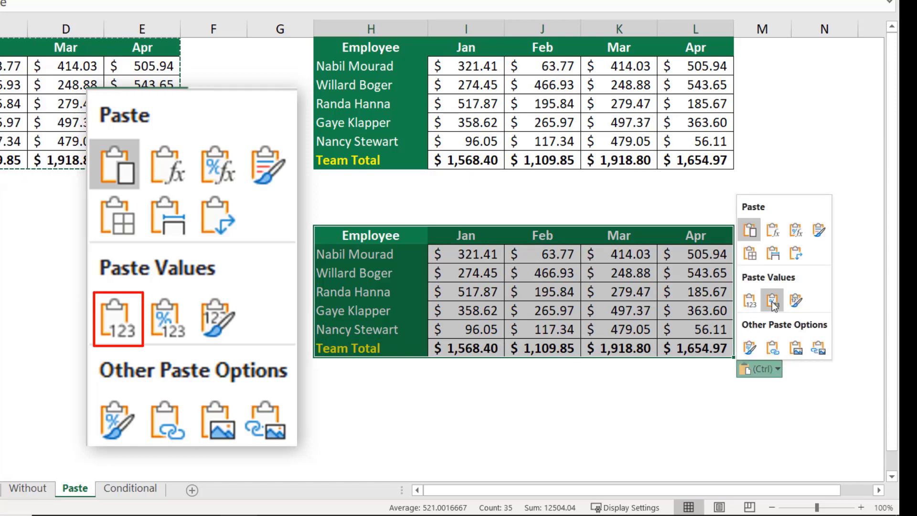
pyautogui.click(750, 299)
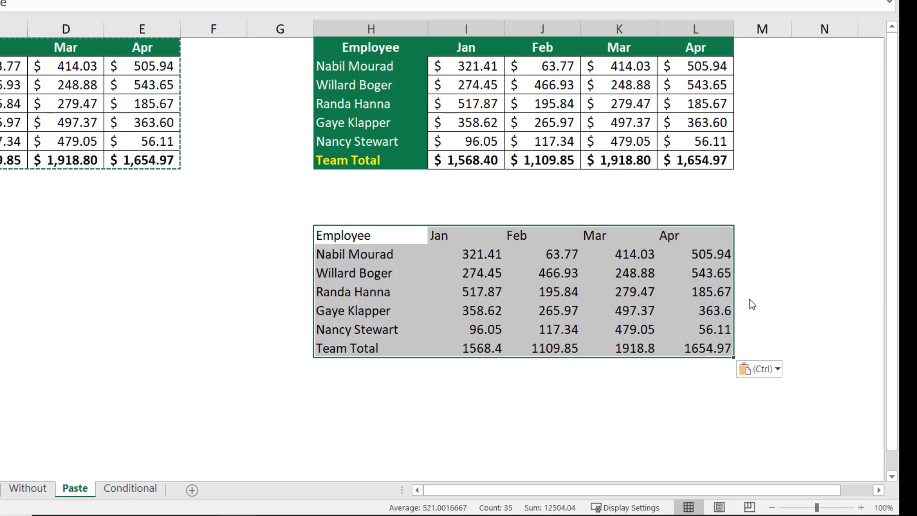
# Step: Change the lower copy's paste option to Formatting only, leaving formatted empty cells
pyautogui.click(778, 370)
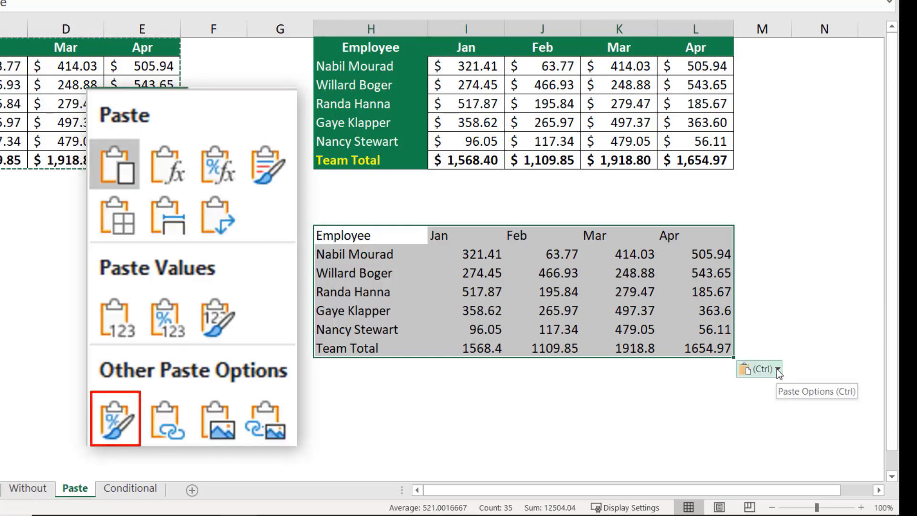
pyautogui.click(778, 369)
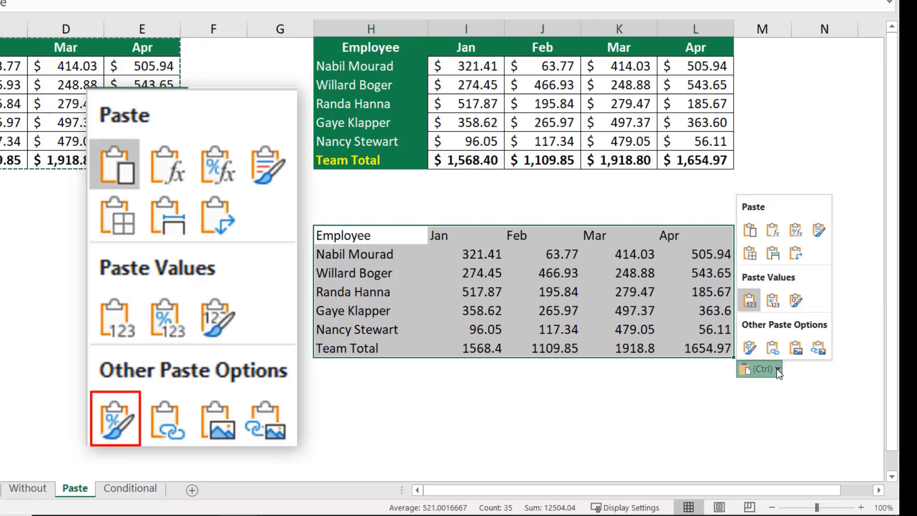
pyautogui.click(750, 345)
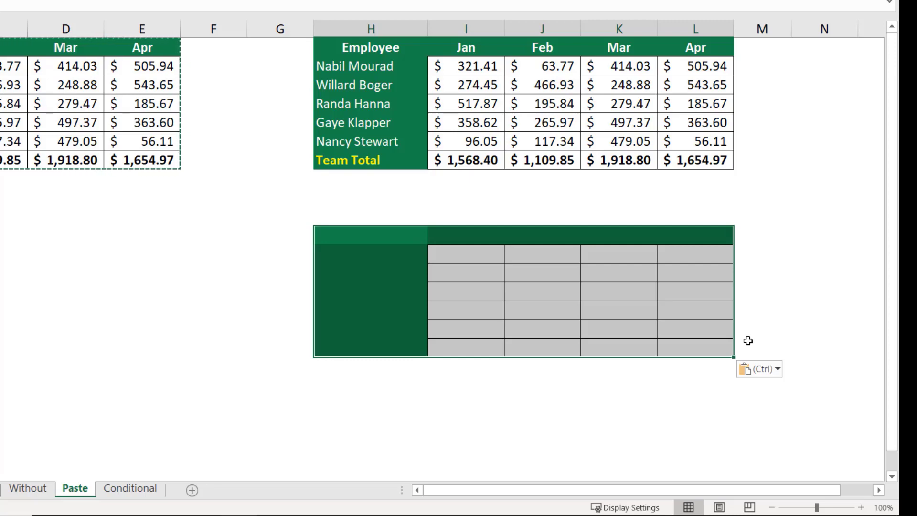
pyautogui.click(777, 369)
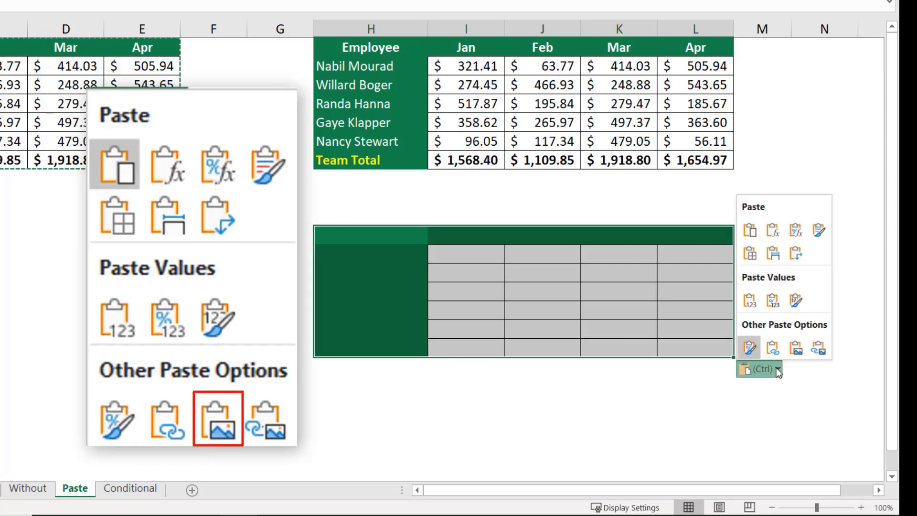
# Step: Paste the table as a picture, move and tilt it, then delete it
pyautogui.click(797, 351)
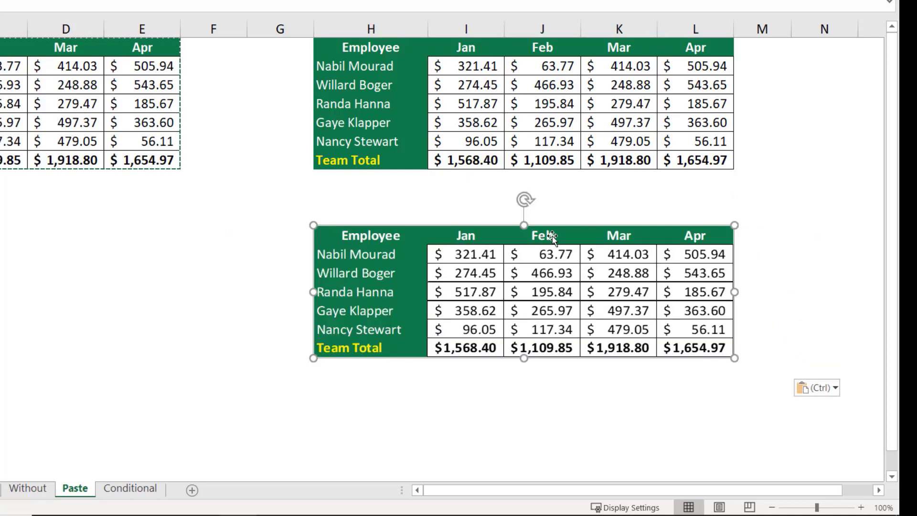
pyautogui.moveTo(567, 235); pyautogui.dragTo(356, 233)
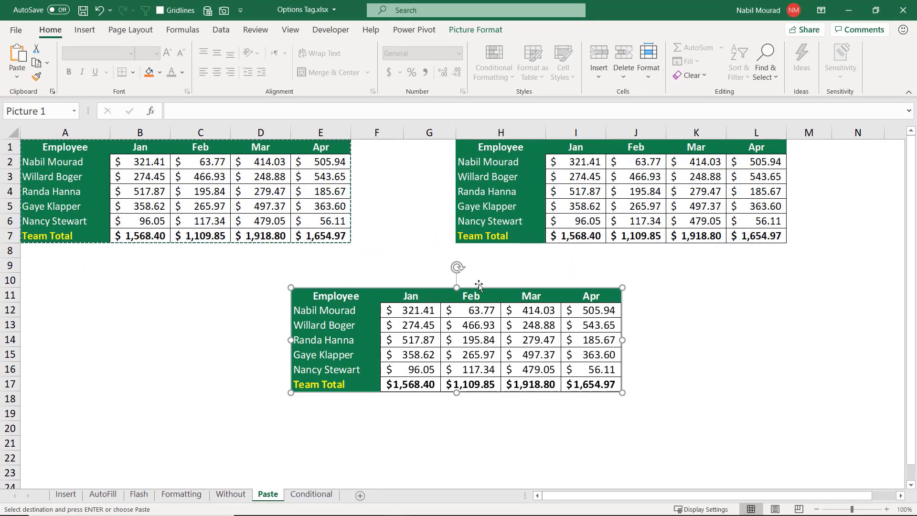
pyautogui.moveTo(456, 268); pyautogui.dragTo(452, 267)
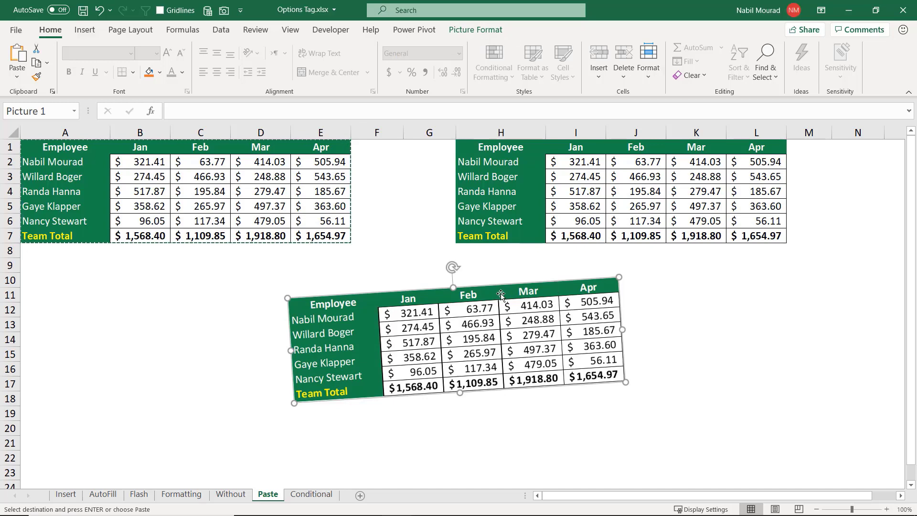
pyautogui.press('Delete')
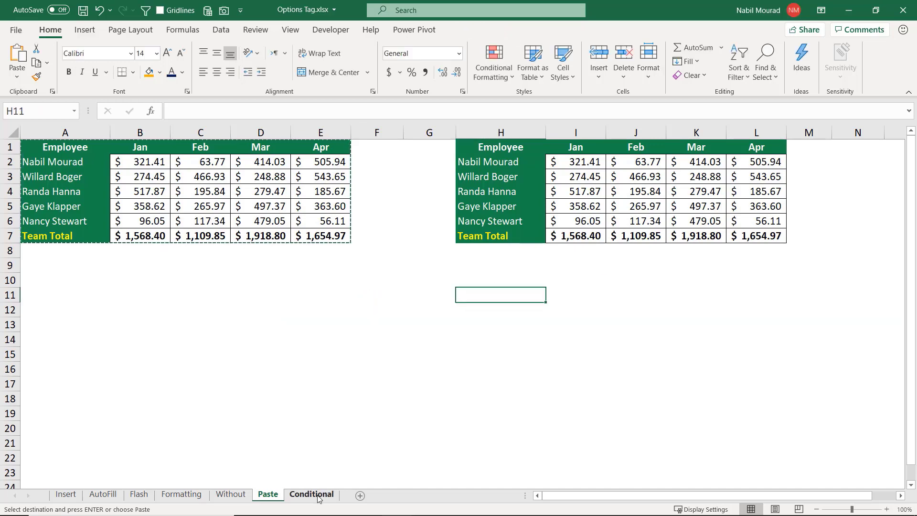
pyautogui.click(312, 495)
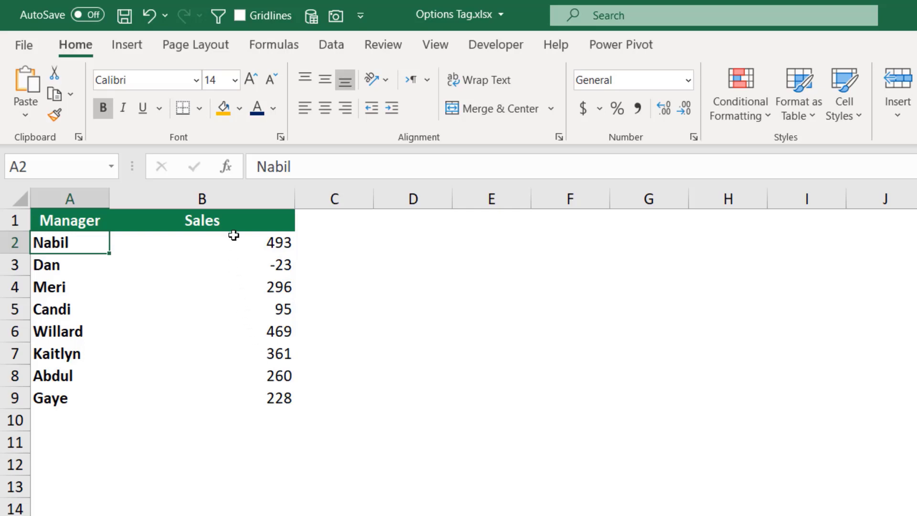
# Step: Apply Solid Fill blue data bars to the Sales values in B2:B9
pyautogui.moveTo(234, 238); pyautogui.dragTo(221, 393)
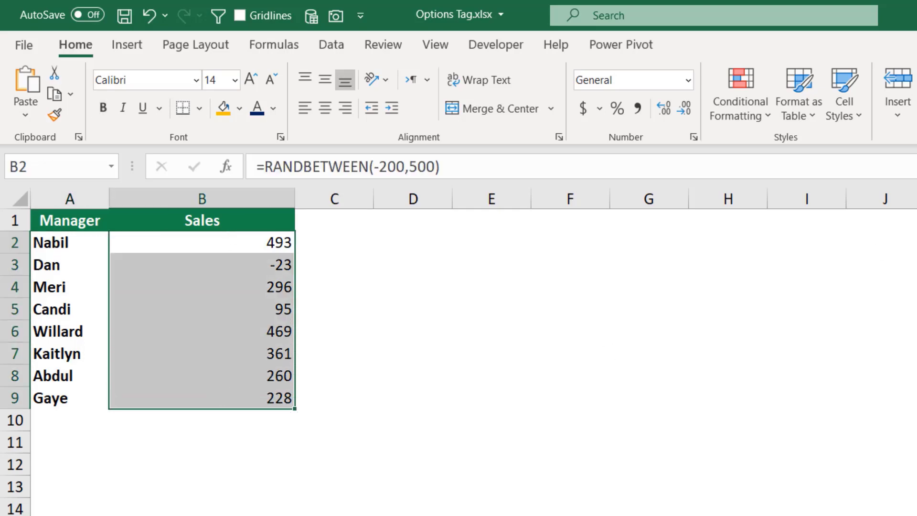
pyautogui.click(767, 117)
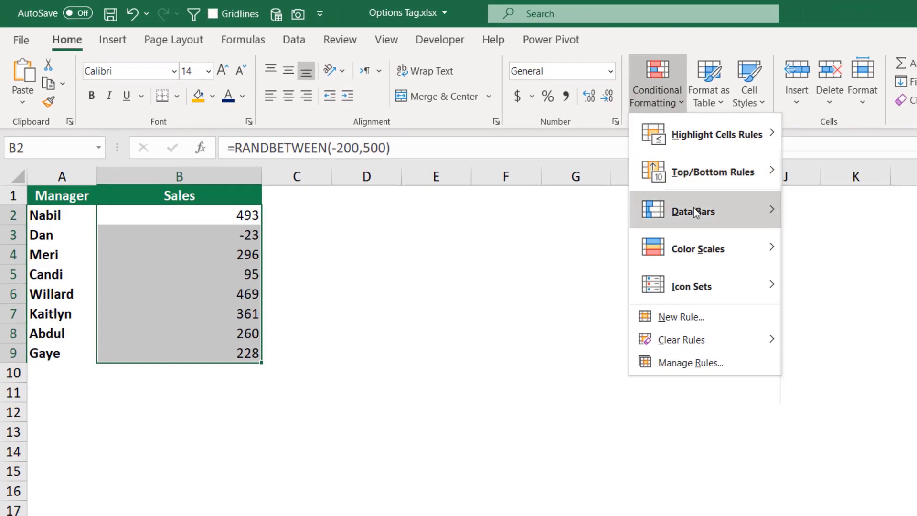
pyautogui.moveTo(779, 237)
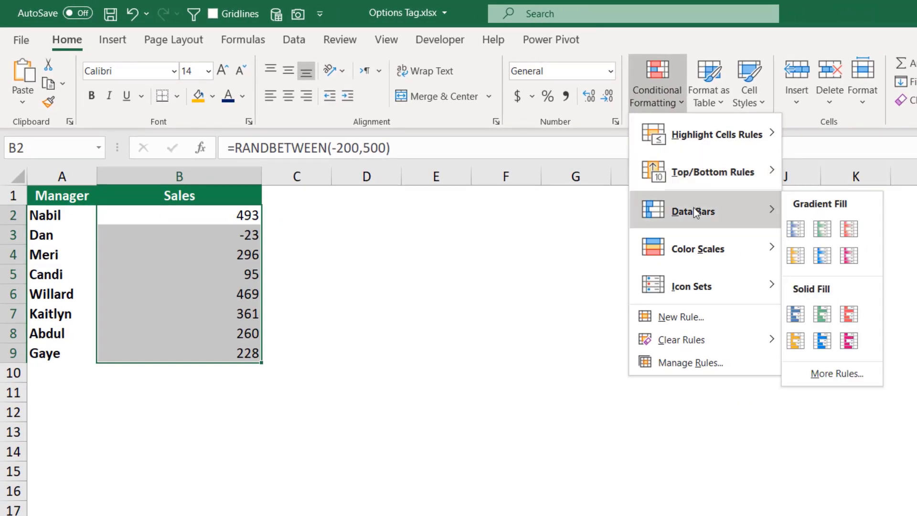
pyautogui.click(795, 315)
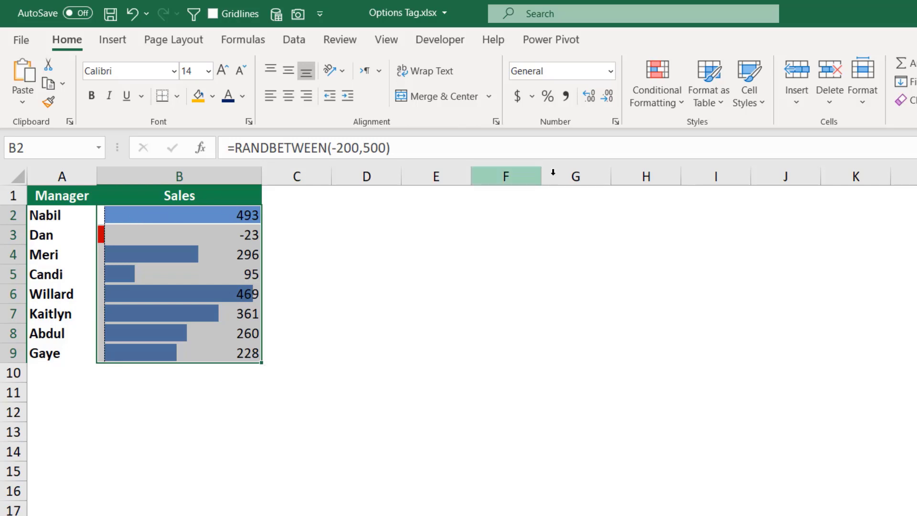
# Step: Edit the Sales data bar rule to Show Bar Only, hiding the numbers
pyautogui.click(680, 101)
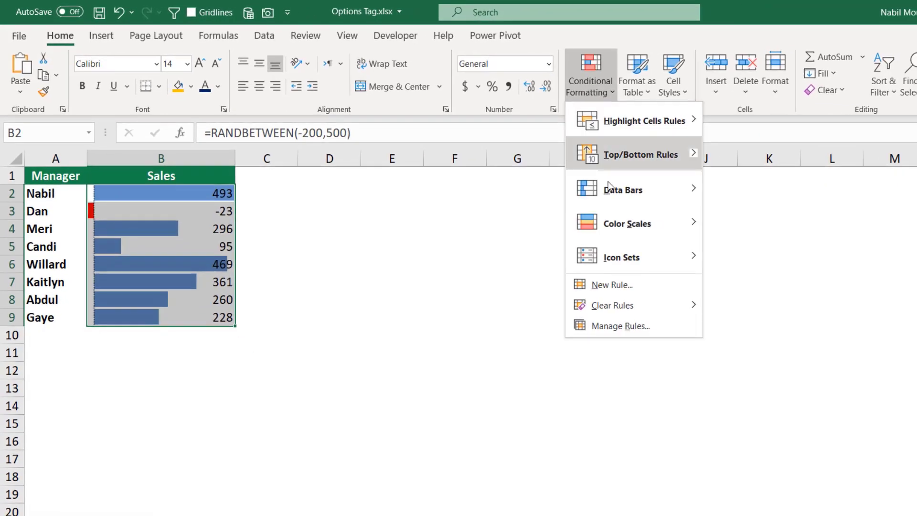
pyautogui.click(624, 325)
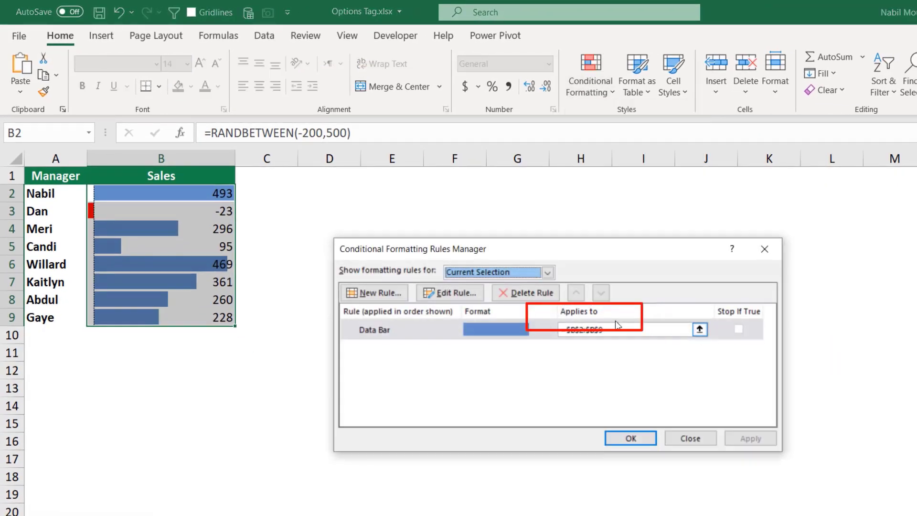
pyautogui.click(469, 294)
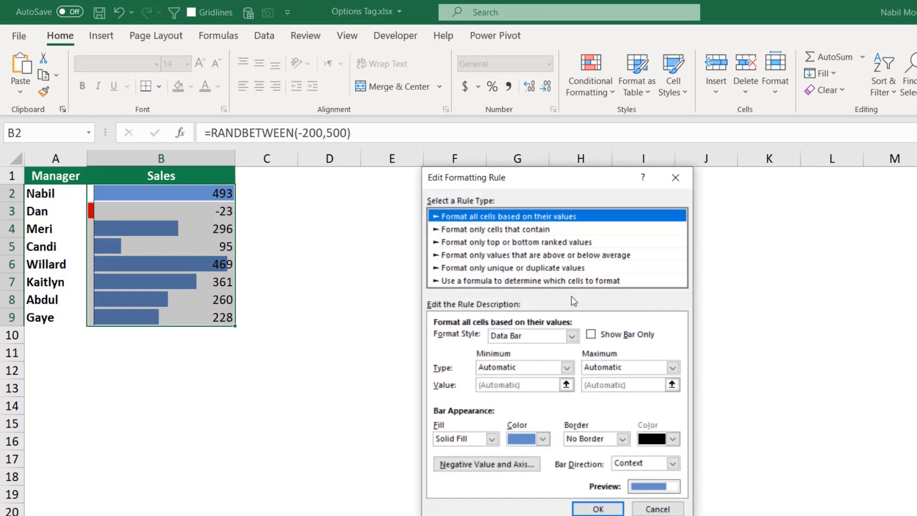
pyautogui.click(592, 336)
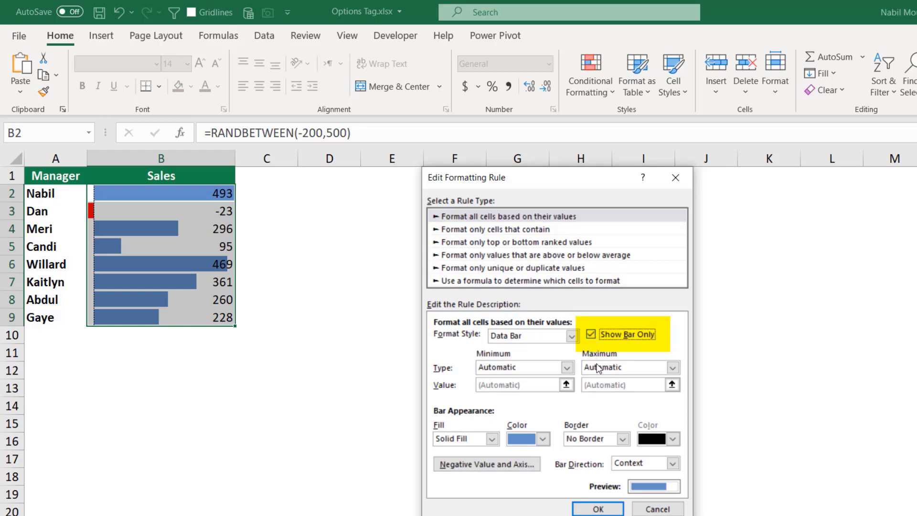
pyautogui.click(611, 509)
pyautogui.click(649, 437)
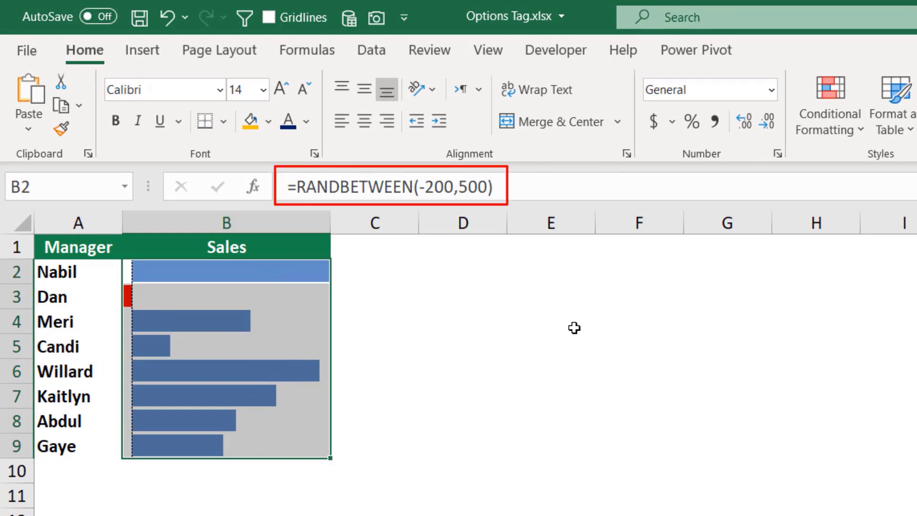
# Step: Recalculate the random Sales figures three times with F9, then copy the B2:B9 data bars
pyautogui.press('F9')
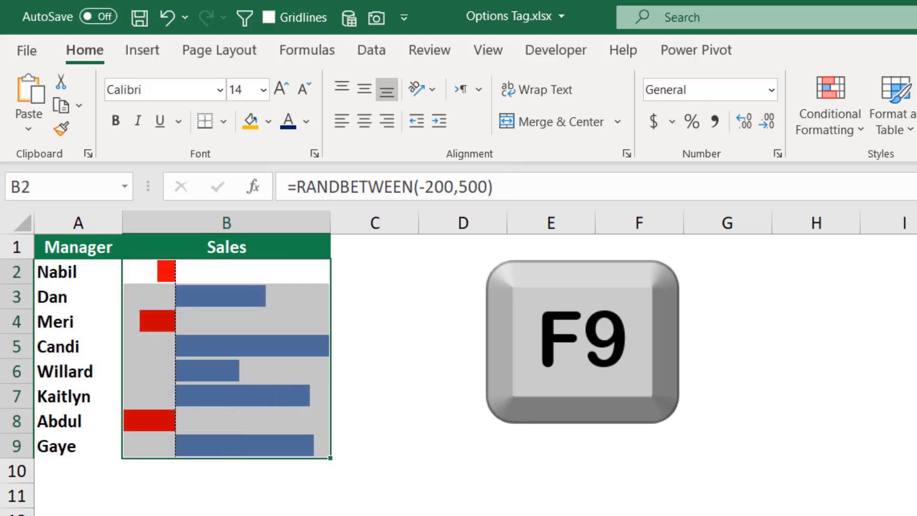
pyautogui.press('F9')
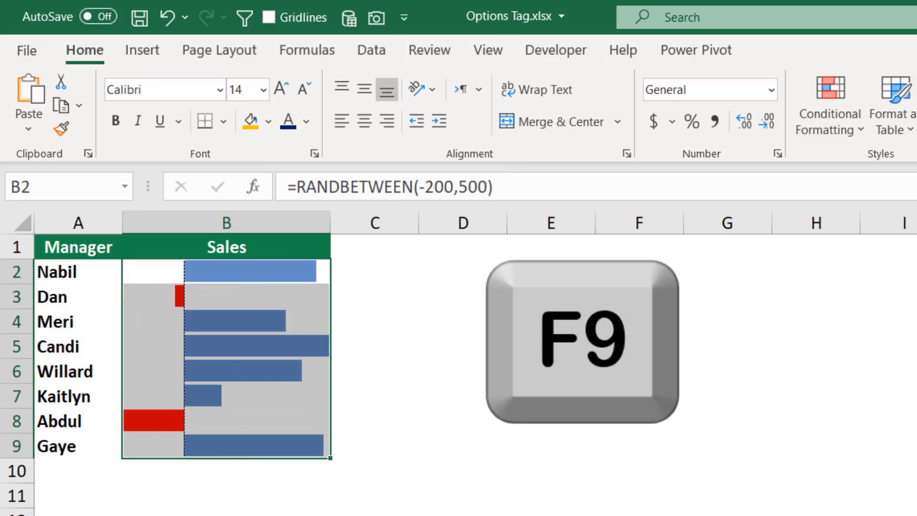
pyautogui.press('F9')
pyautogui.press('F9')
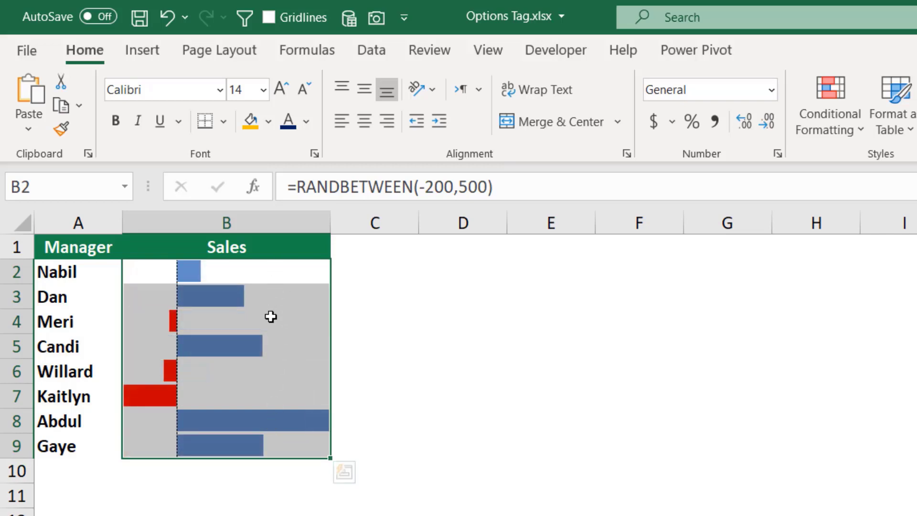
pyautogui.hotkey('ctrl', 'c')
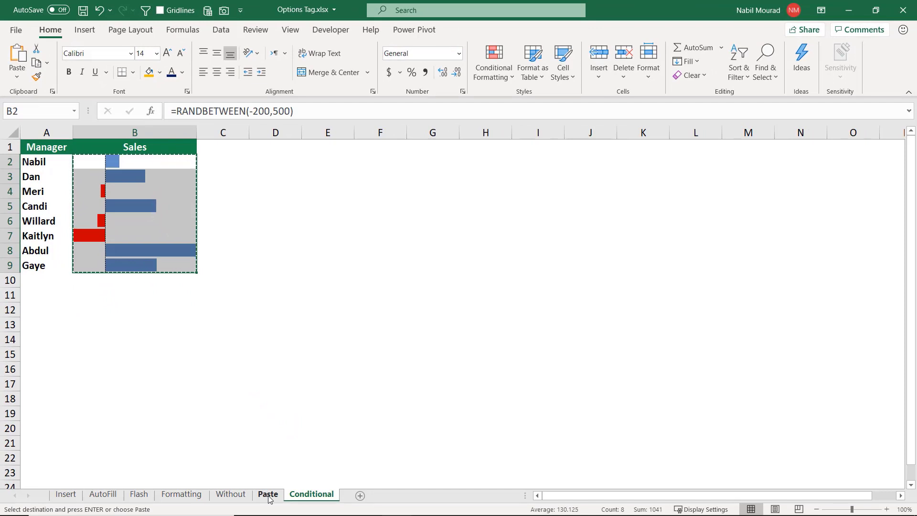
# Step: Paste the copied B2:B9 data bars at H11 on the Paste sheet as a Linked Picture
pyautogui.click(268, 495)
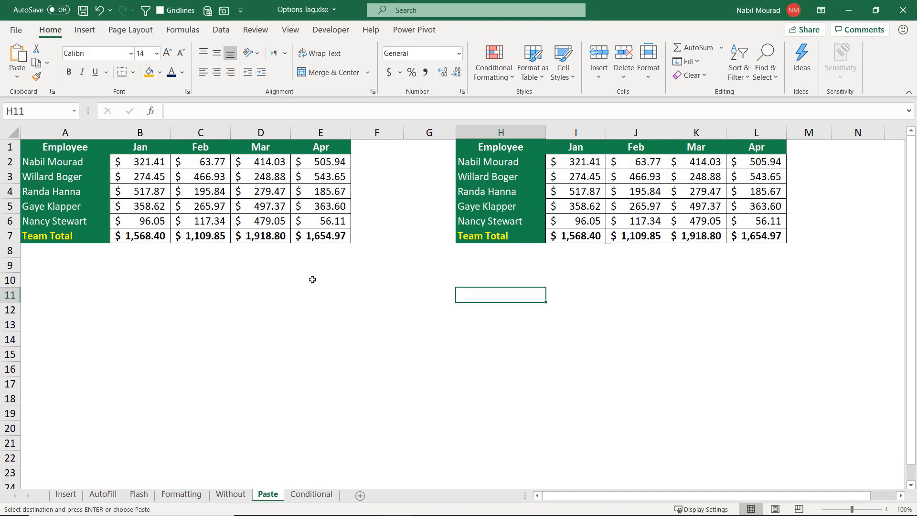
pyautogui.hotkey('ctrl', 'v')
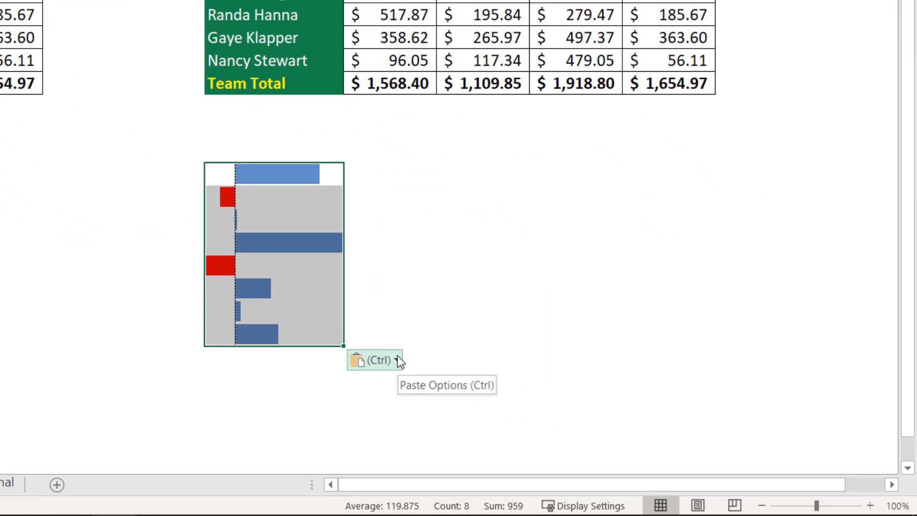
pyautogui.click(399, 361)
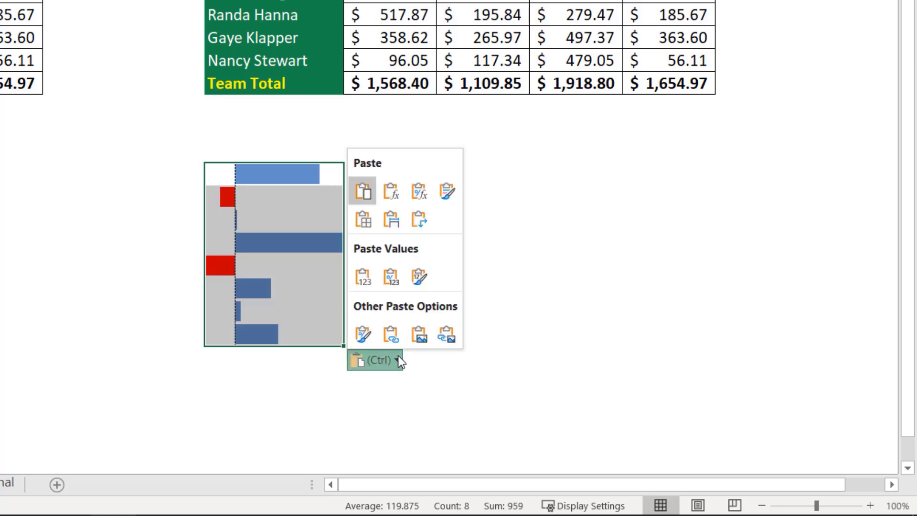
pyautogui.click(448, 333)
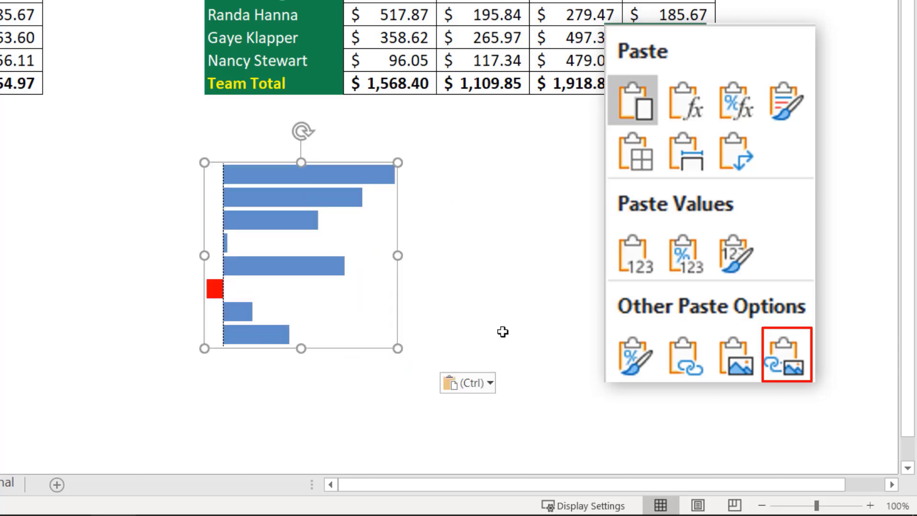
pyautogui.click(617, 333)
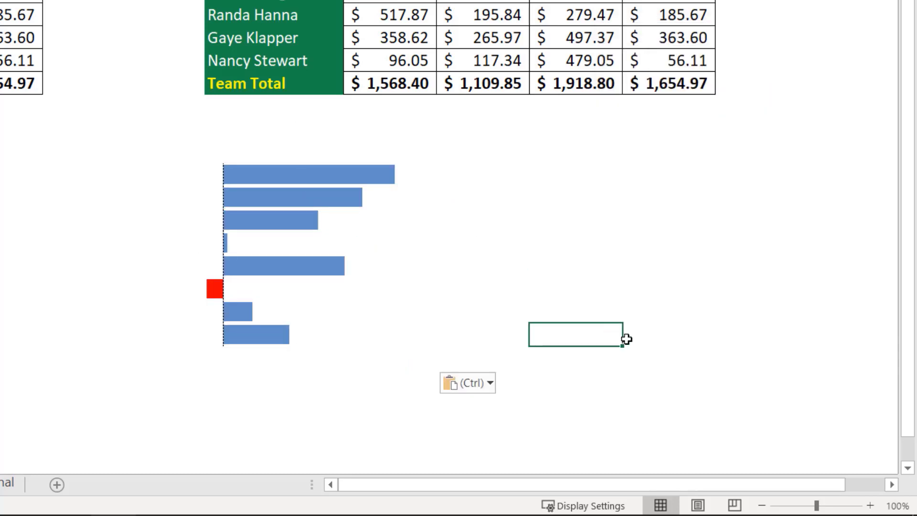
# Step: Recalculate four times so the linked picture's bars redraw with new random Sales values
pyautogui.press('F9')
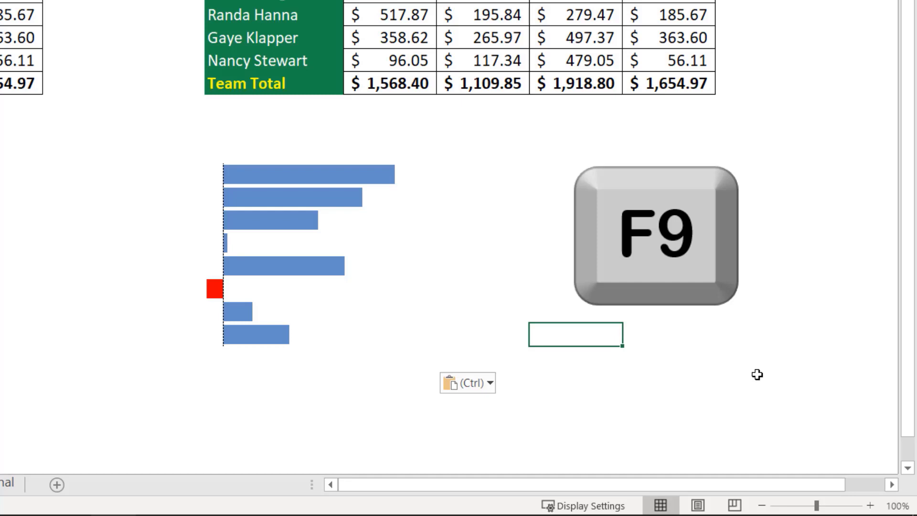
pyautogui.press('F9')
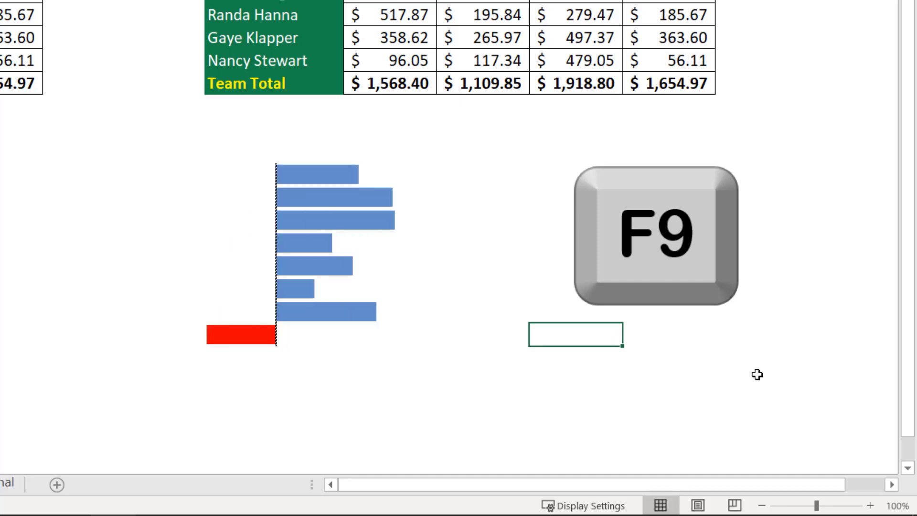
pyautogui.press('F9')
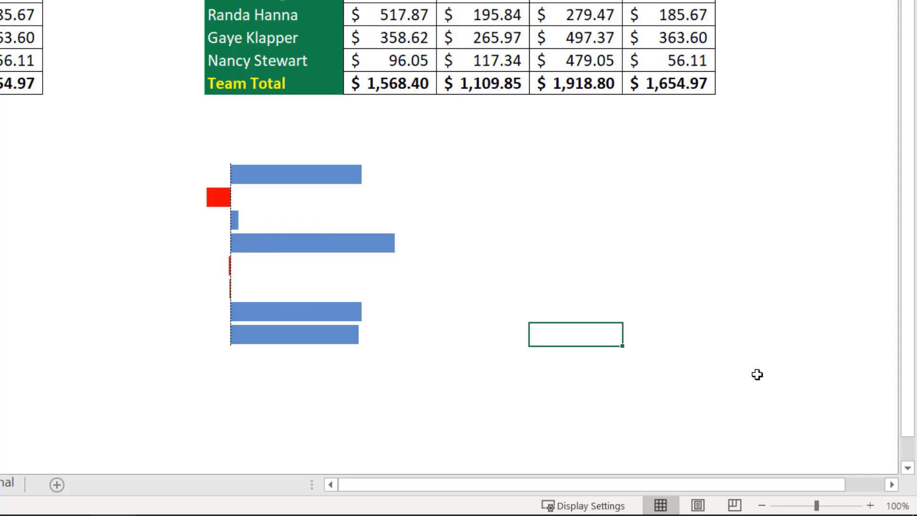
pyautogui.press('F9')
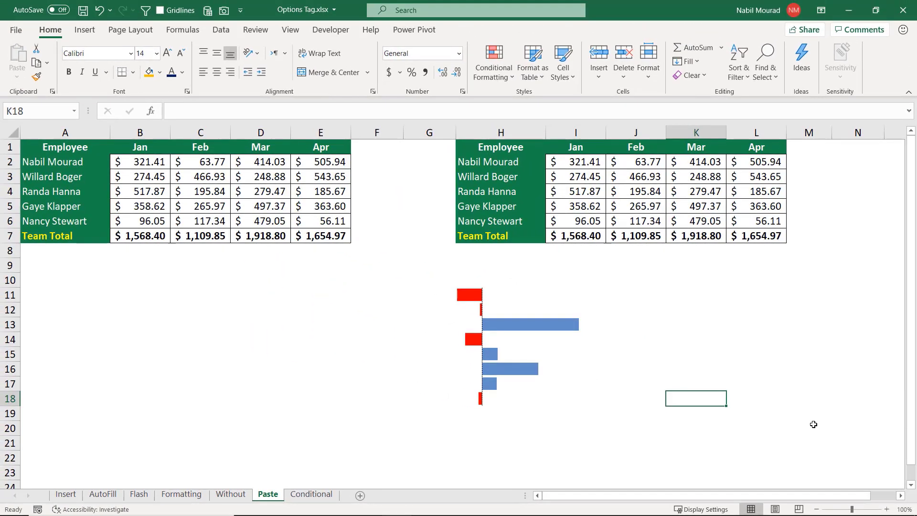